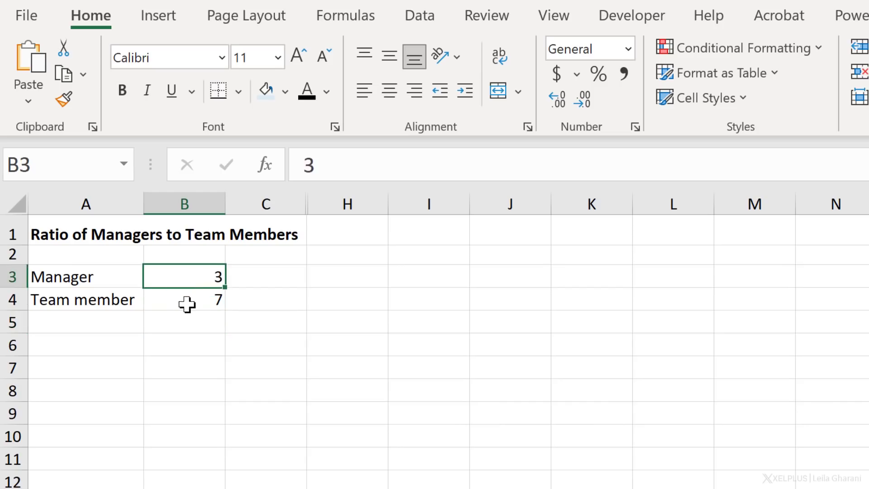
Try entering the ratio 3:7 in B5, then discard the entry
left_click(187, 304)
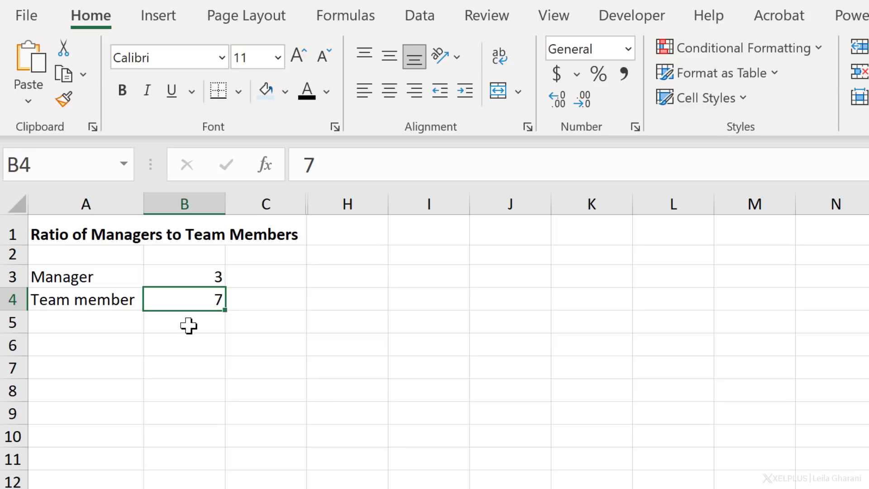
left_click(188, 325)
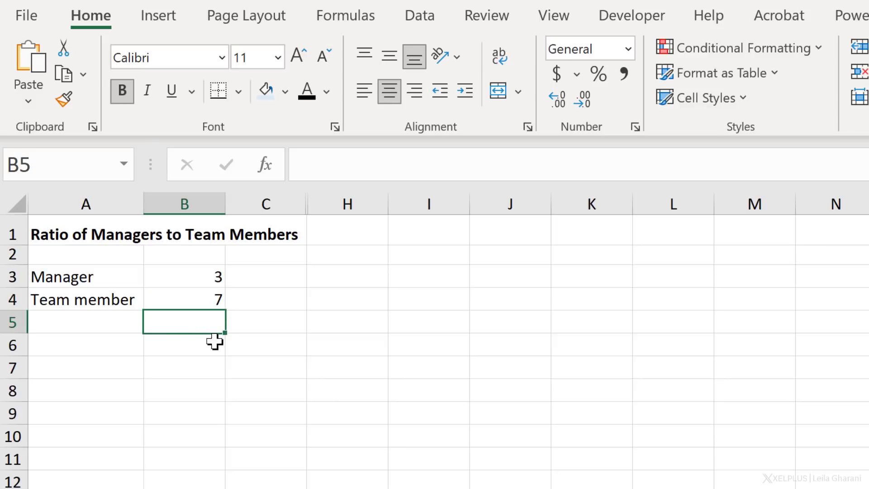
type("3 to")
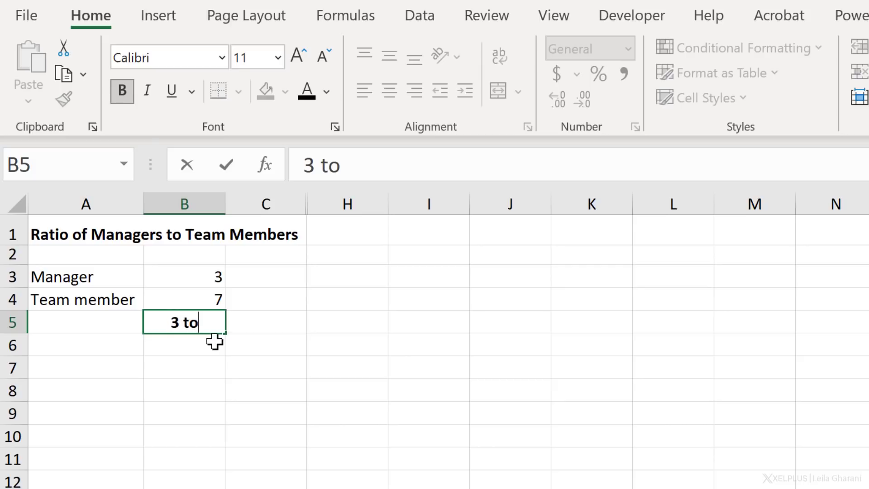
type(" 7")
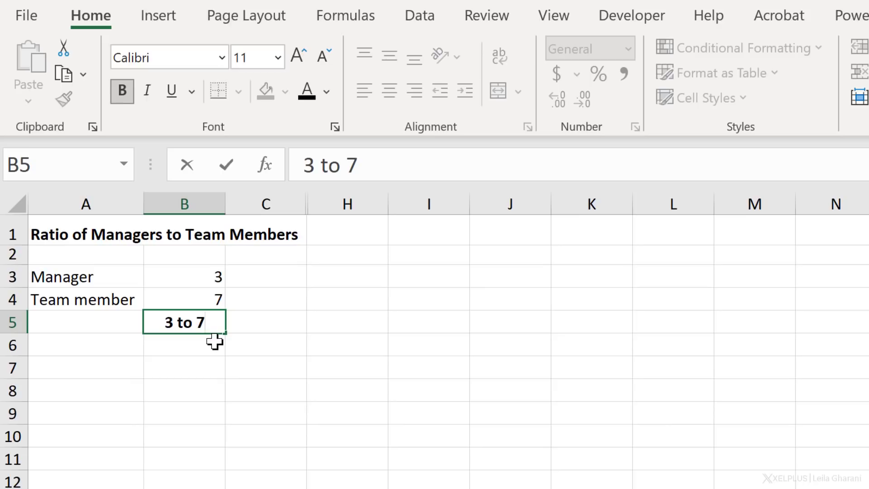
key("BackSpace")
key("BackSpace")
key("BackSpace")
key("BackSpace")
key("BackSpace")
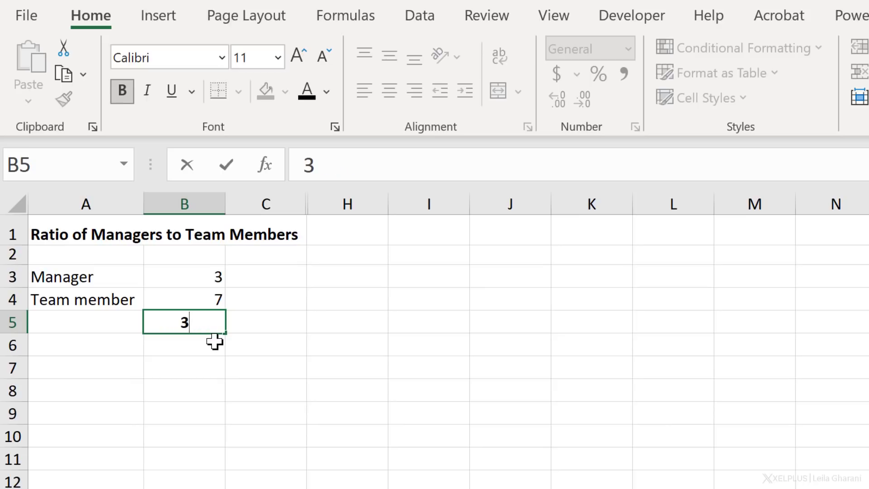
type(":7")
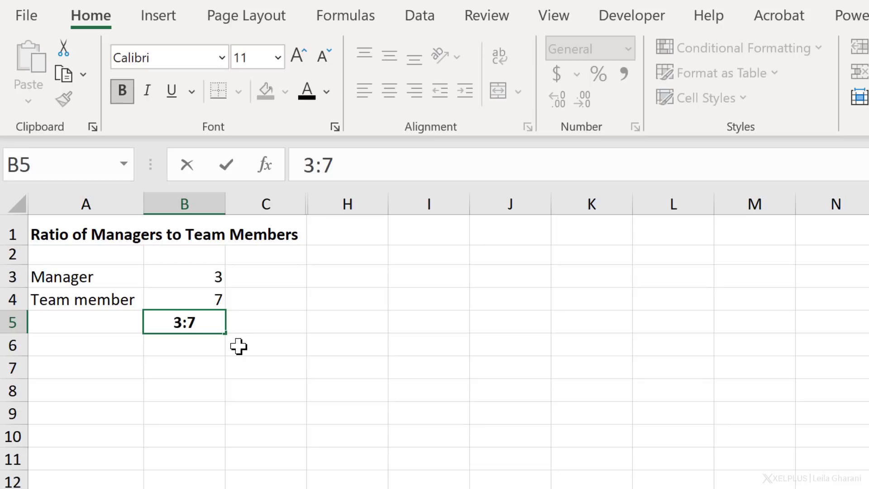
key("Escape")
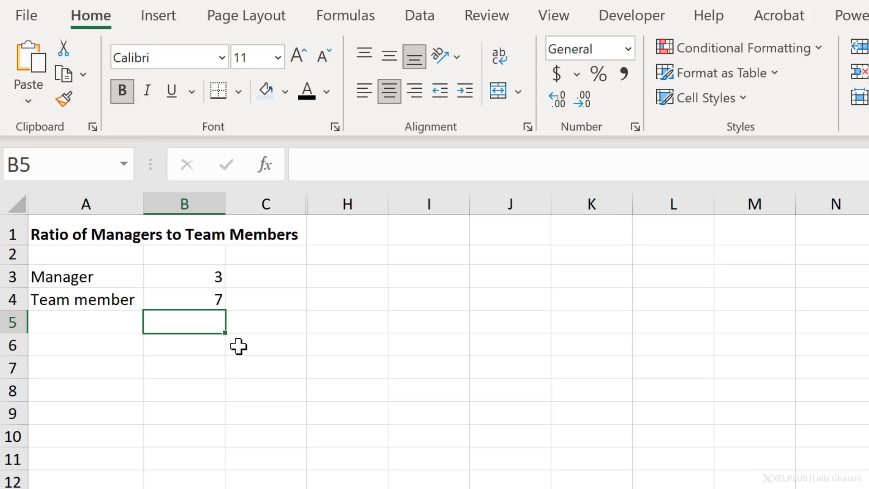
Change the team member count in B4 to 12
key("Up")
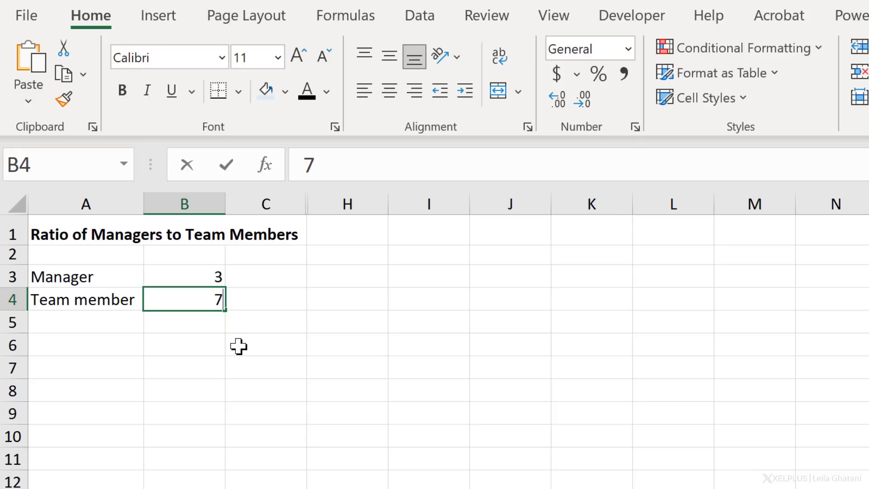
type("12")
key("Return")
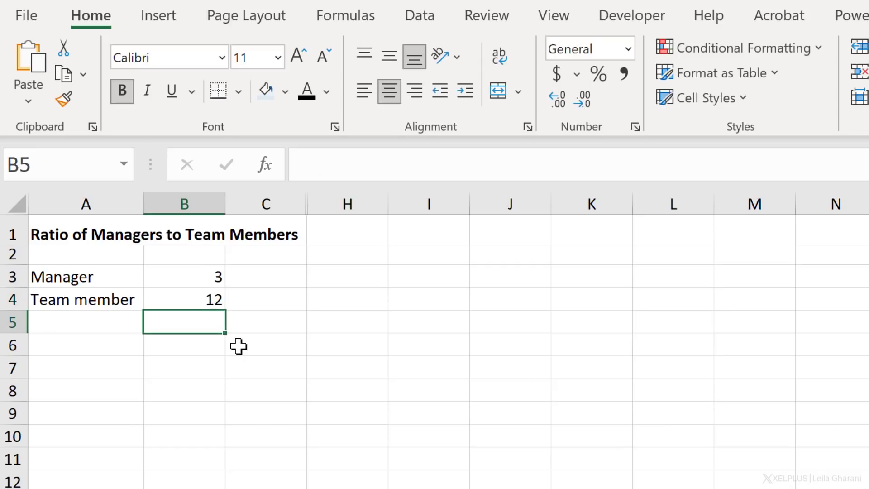
Try the ratios 3:12 and 1:4 in B5, then clear B5 to leave it empty
type("3:12")
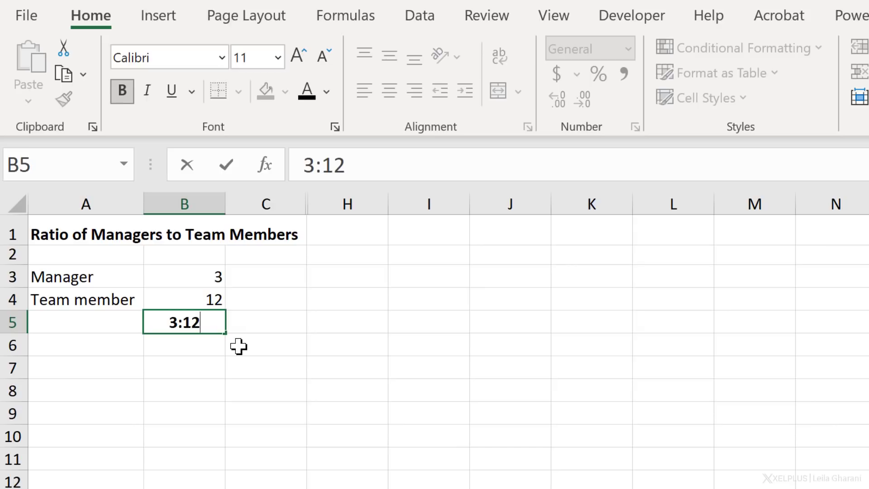
key("Left")
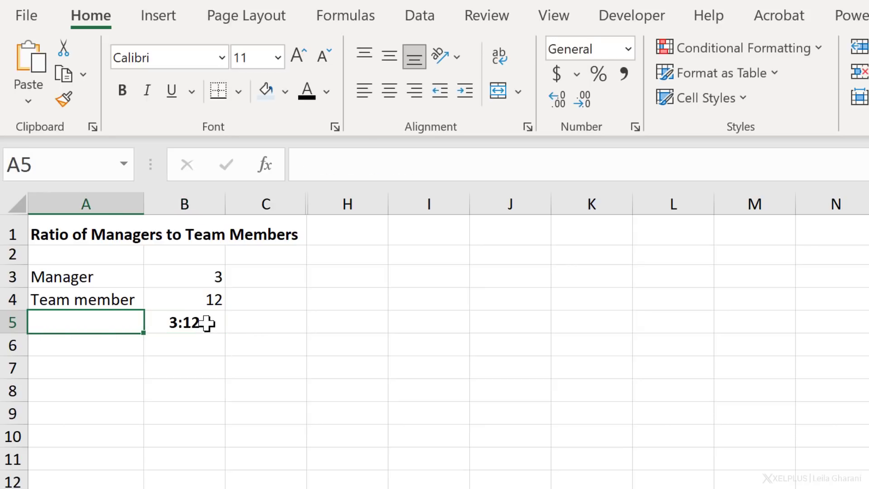
left_click(186, 325)
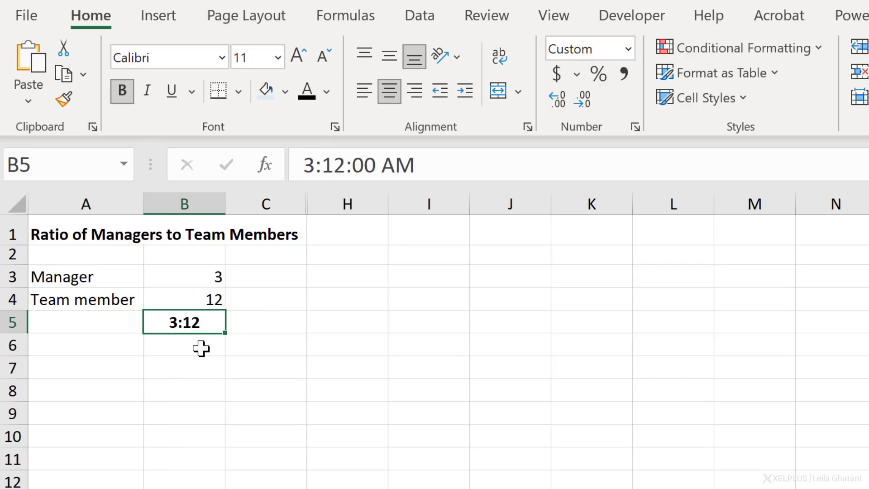
type("1:4")
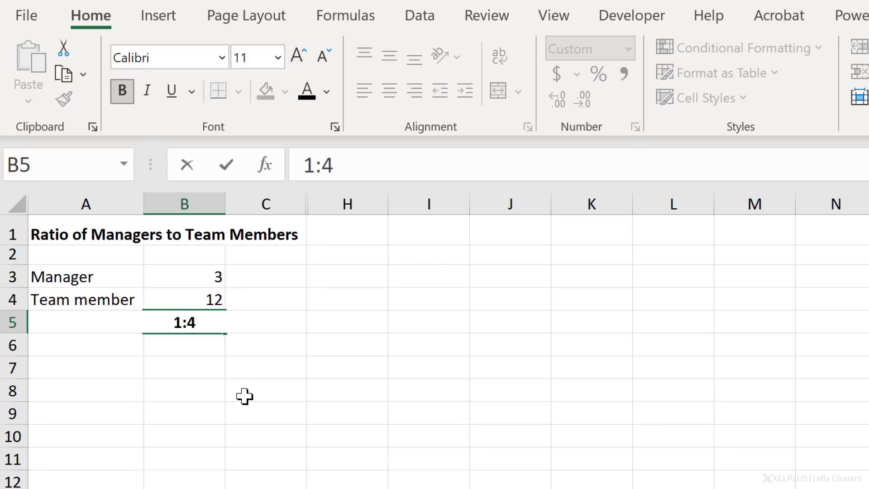
key("Escape")
key("Delete")
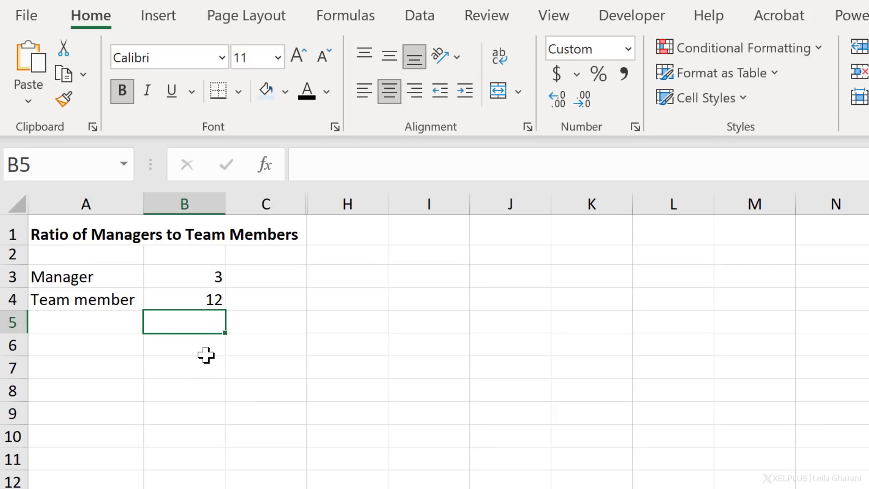
Enter the formula =GCD(B3:B4) in B5
type("=")
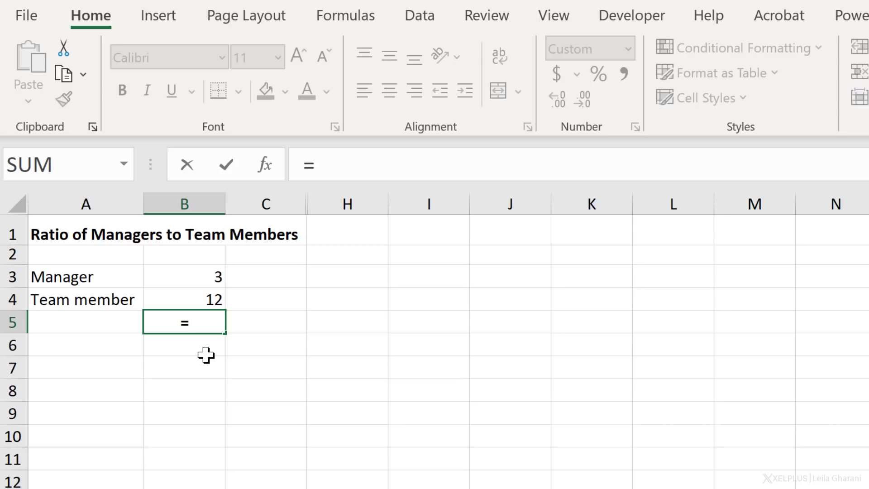
type("g")
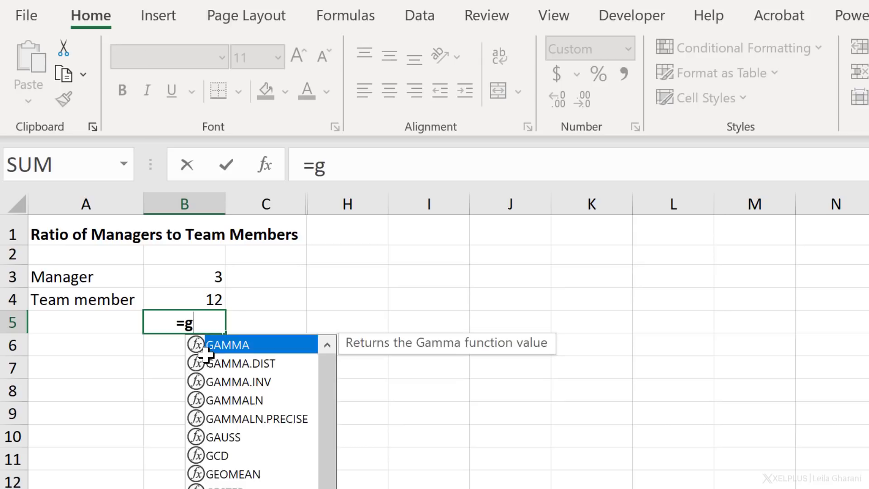
type("cd")
key("Tab")
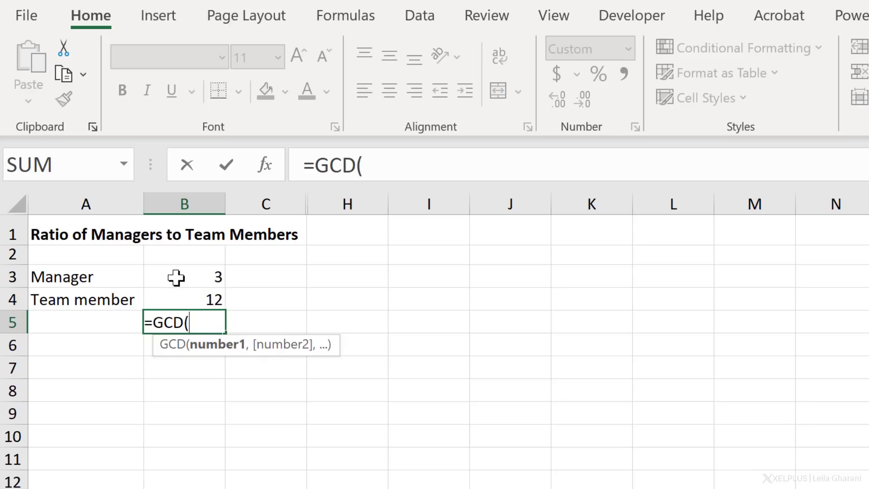
left_click_drag(176, 277, 176, 298)
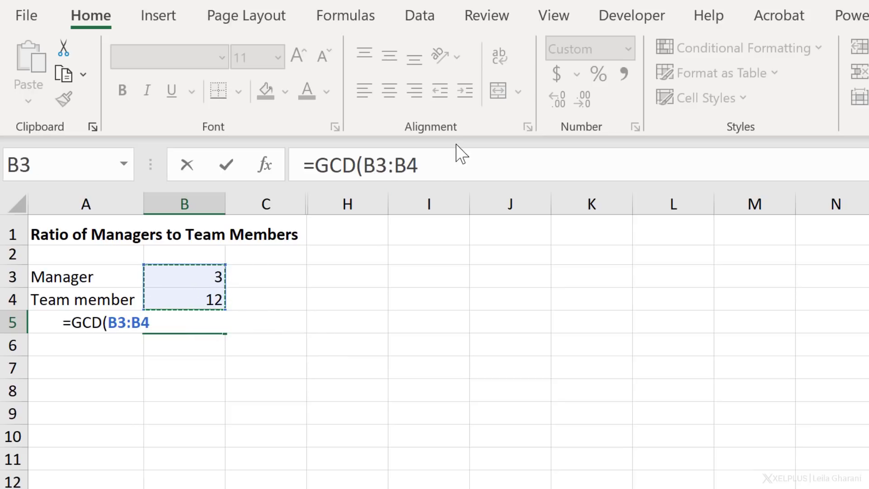
left_click(390, 160)
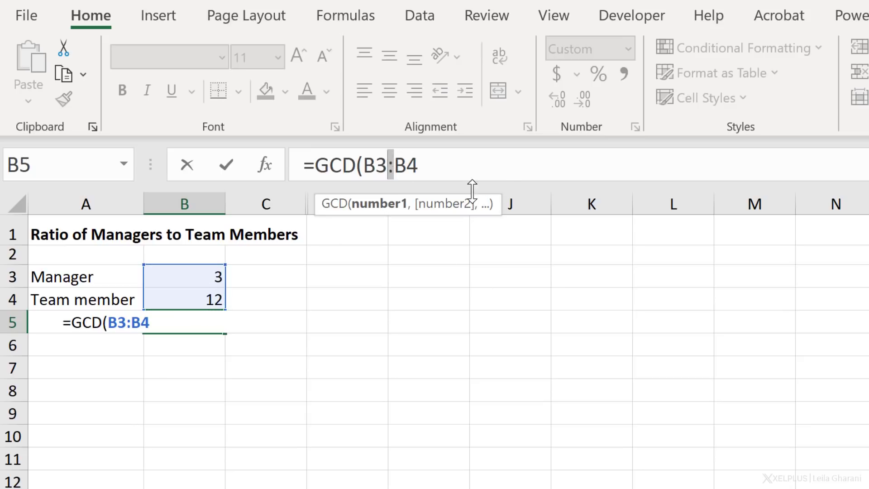
left_click(464, 171)
type(")")
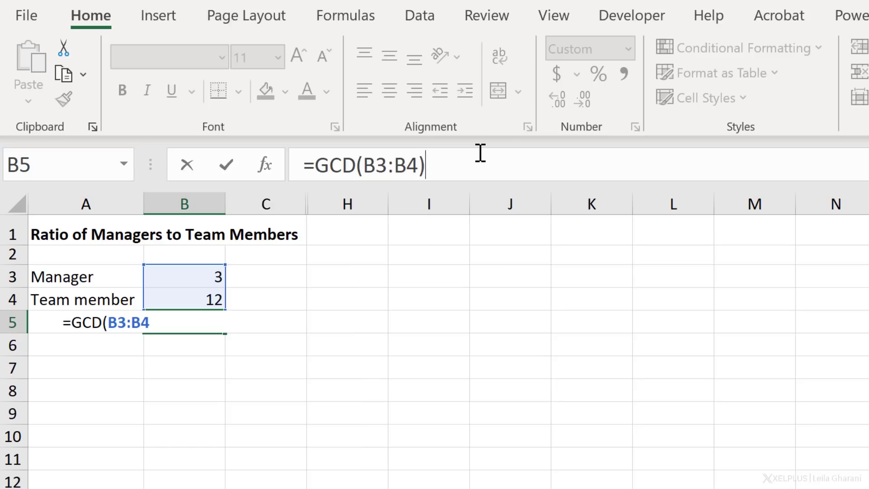
key("Return")
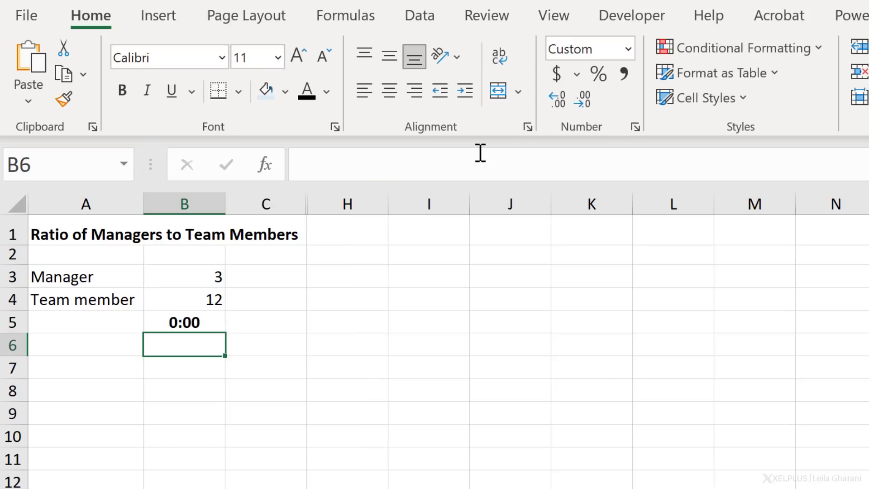
Format B5 as General so it shows 3 instead of 0:00
key("Up")
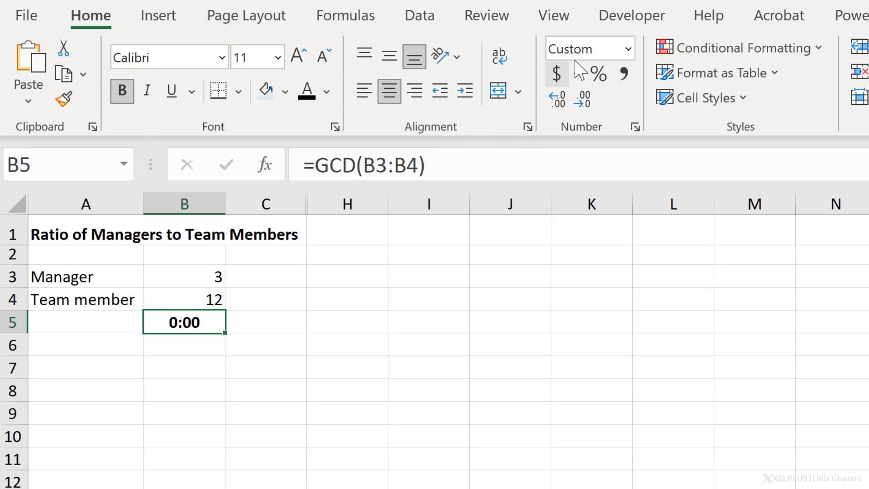
left_click(629, 53)
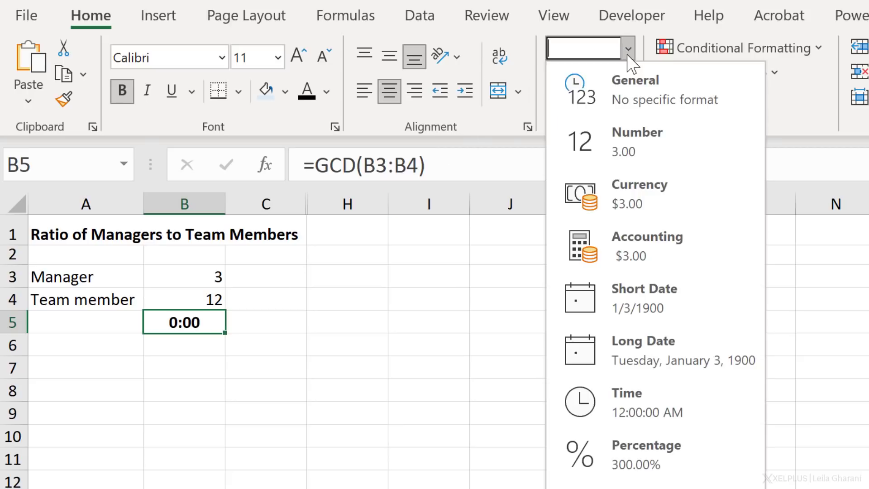
left_click(631, 86)
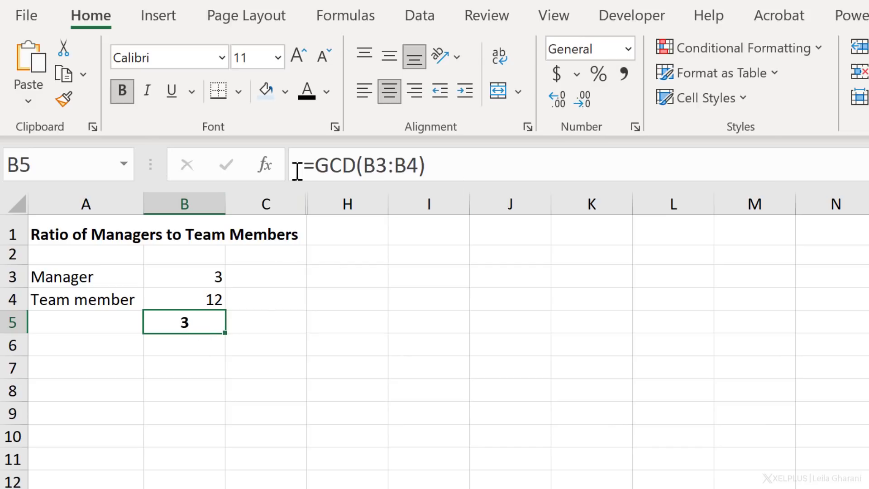
Rewrite B5 to start the ratio formula by dividing the manager count B3 by GCD(B3:B4)
left_click(315, 166)
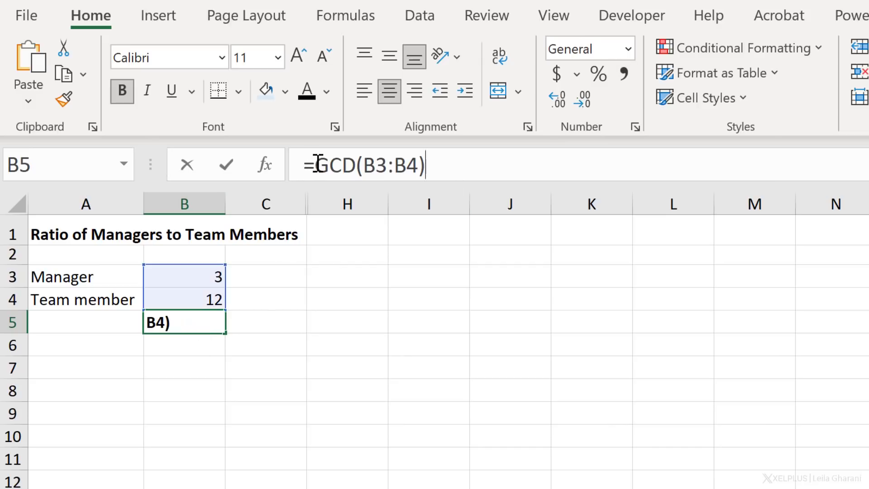
left_click(192, 274)
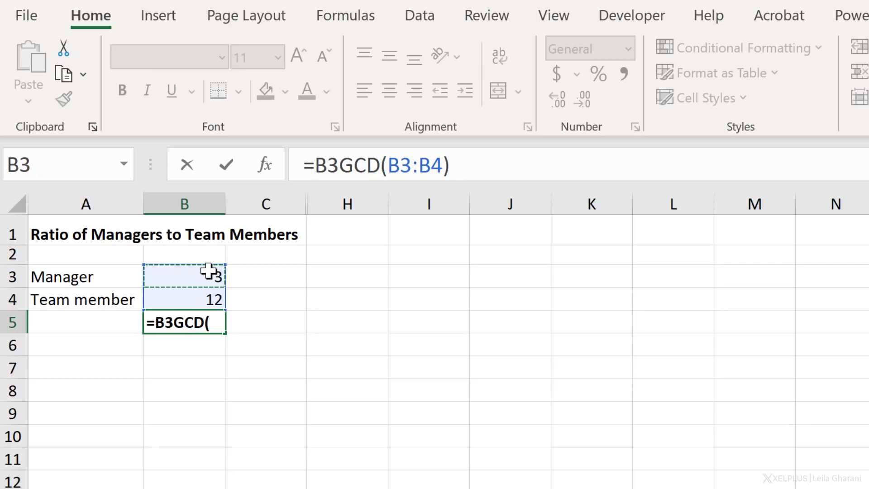
type("/")
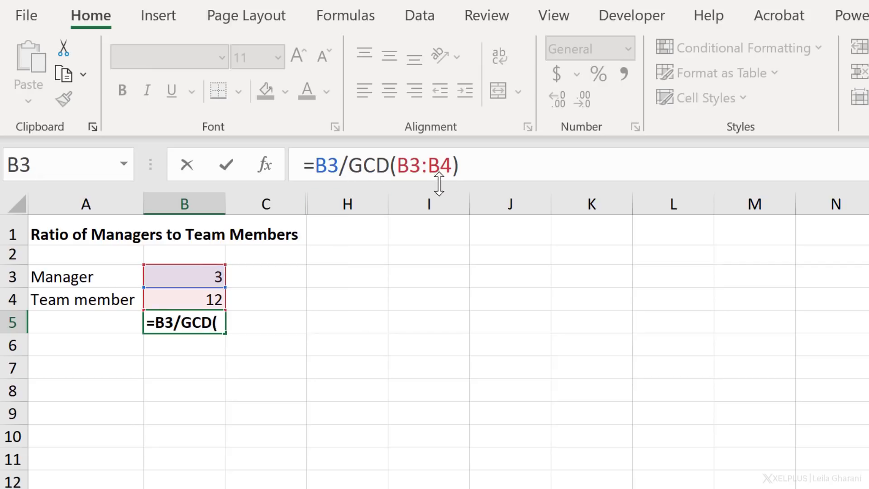
key("Return")
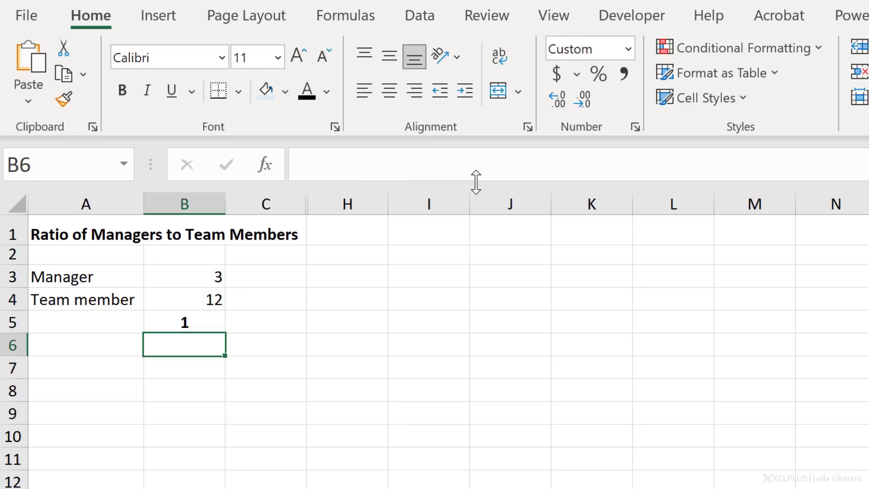
key("Up")
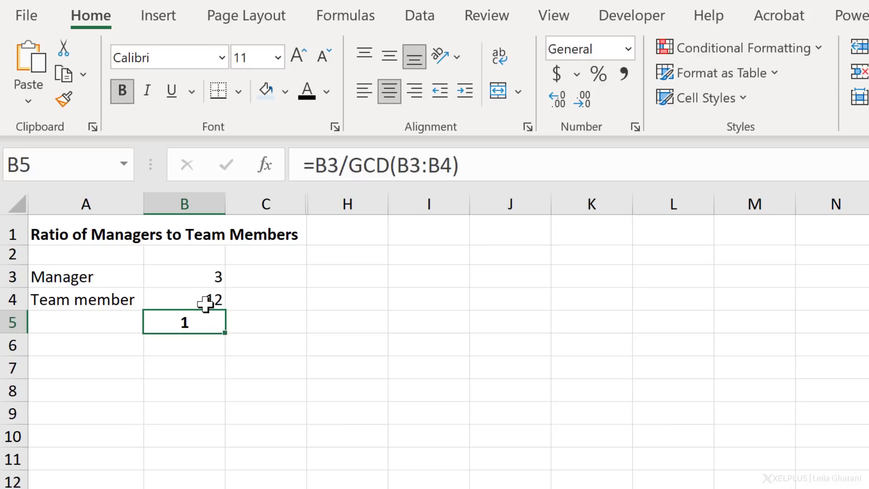
Append &":"&B4/GCD(B3:B4) to the B5 formula so it shows 1:4
left_click(476, 167)
type("&")
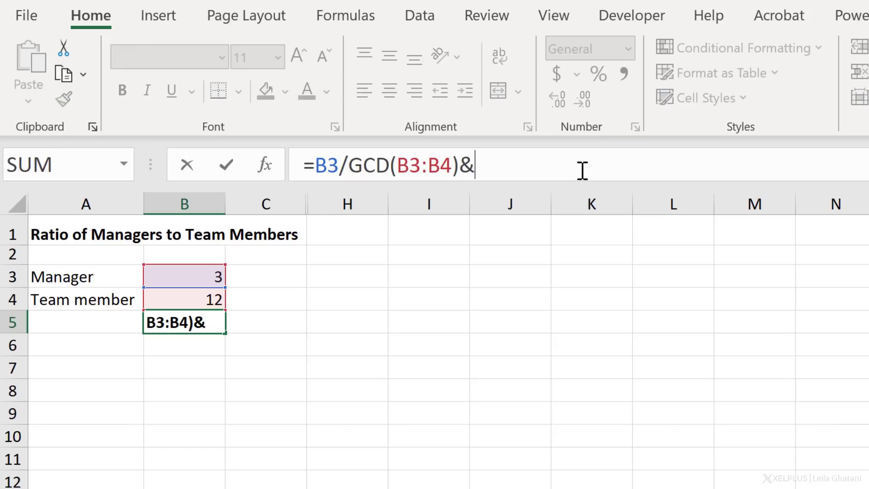
type("\":\"")
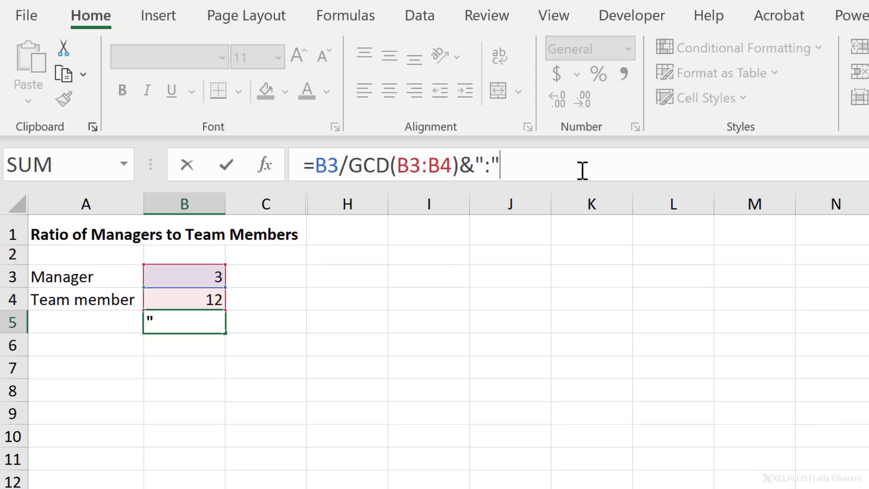
type("&")
left_click(185, 298)
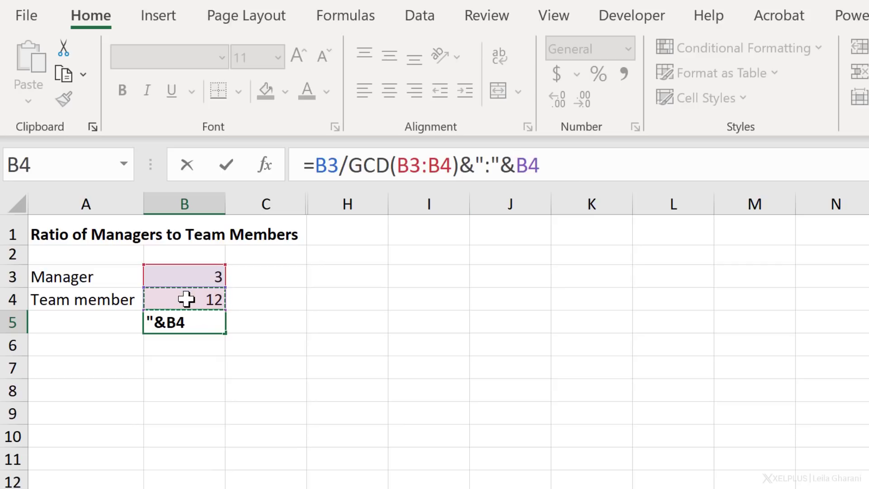
type("/")
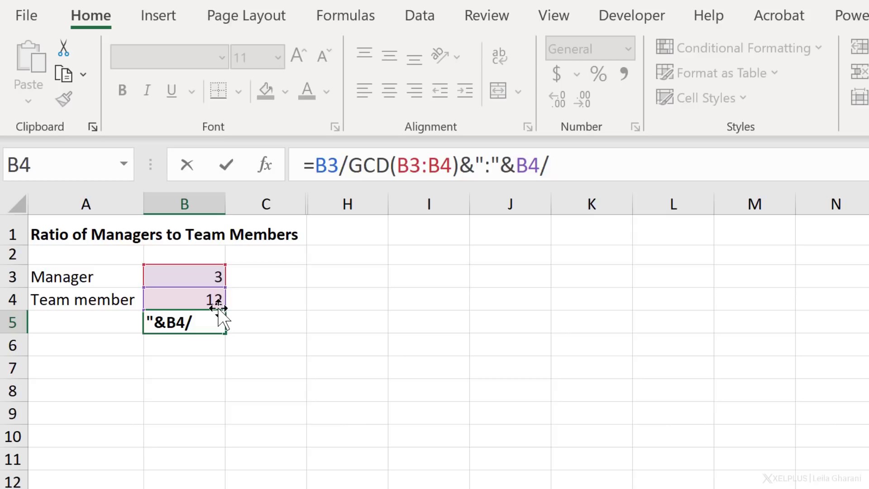
type("gcd(")
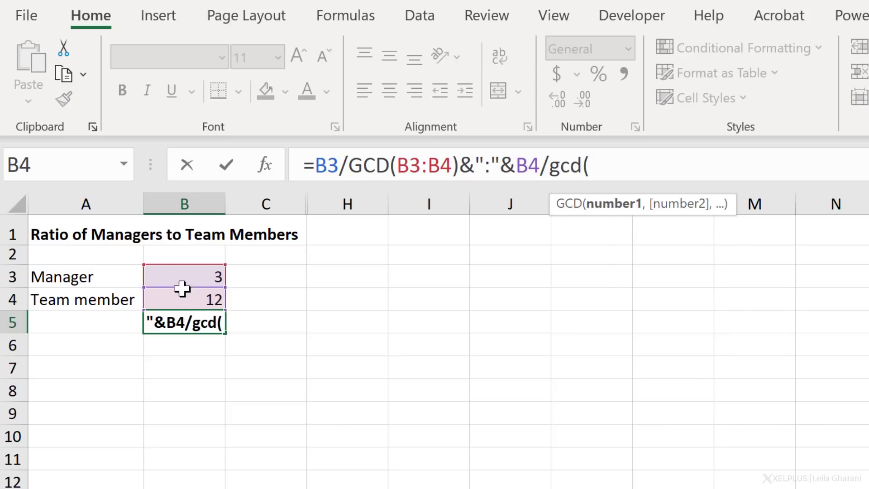
left_click_drag(177, 278, 177, 295)
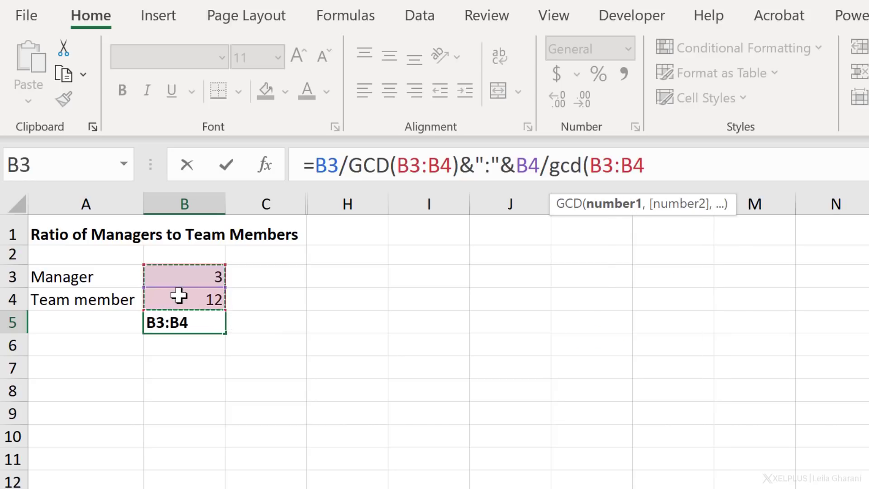
type(")")
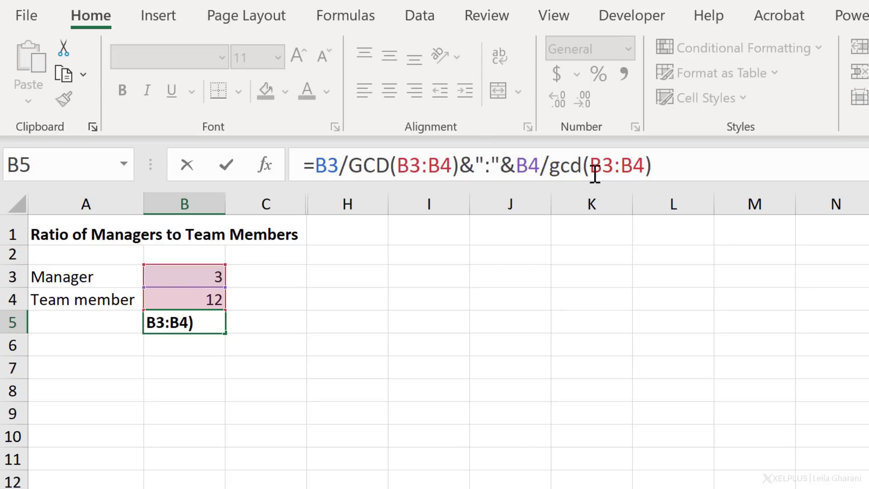
key("Return")
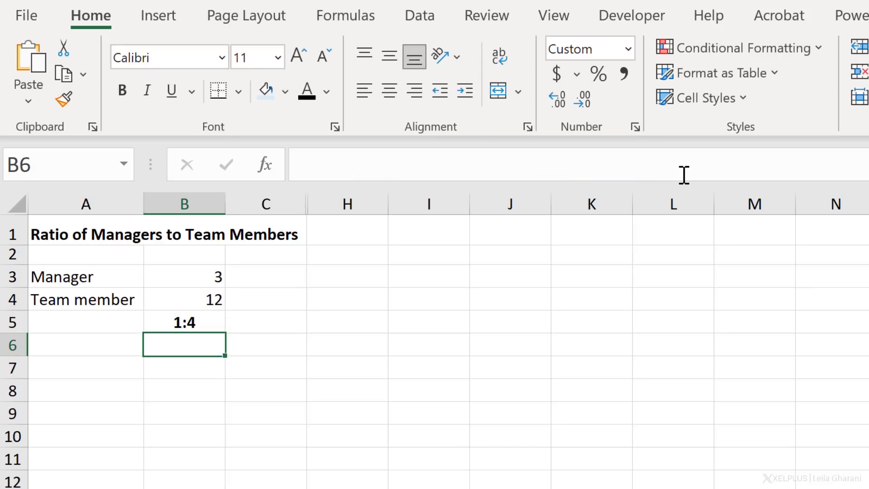
key("Up")
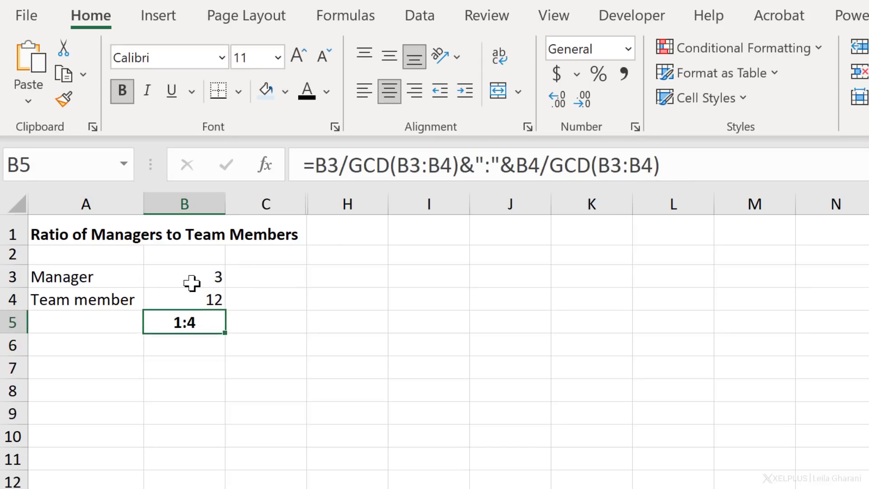
Set the team member count in B4 back to 7, making B5 read 3:7
left_click(187, 296)
type("7")
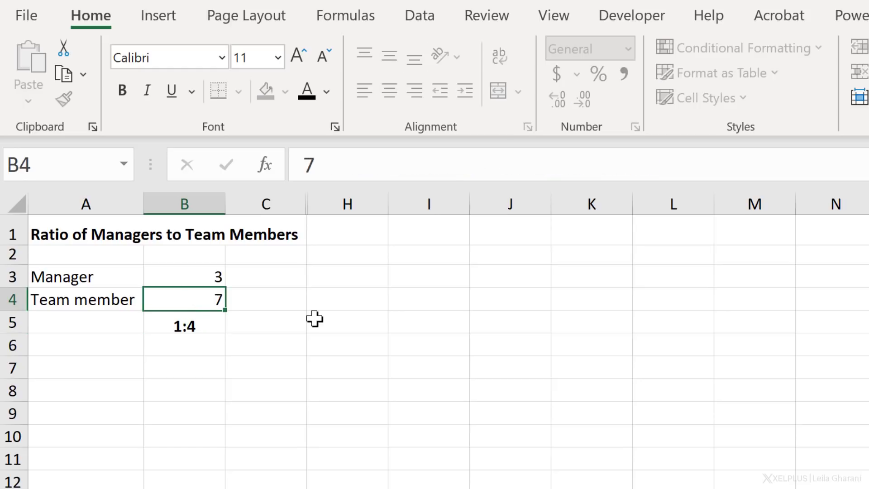
key("Return")
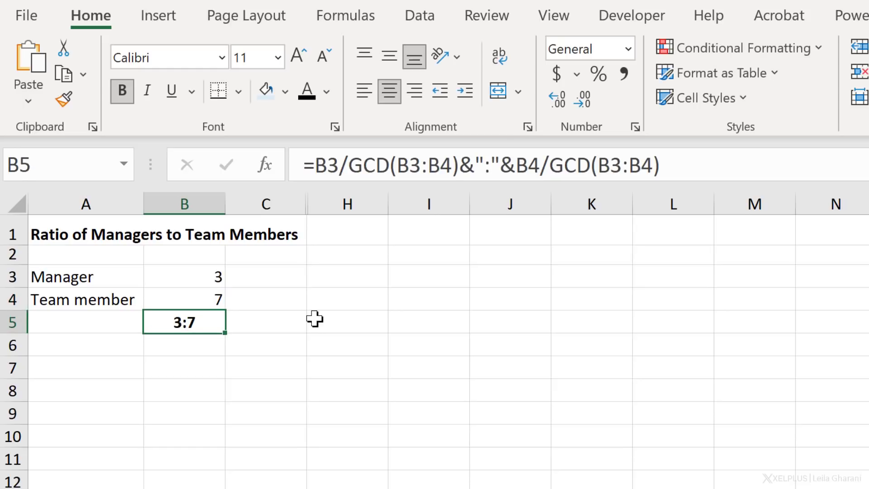
Unhide columns E:F to reveal the Role and Name table, then return to B3
key("Up")
key("Up")
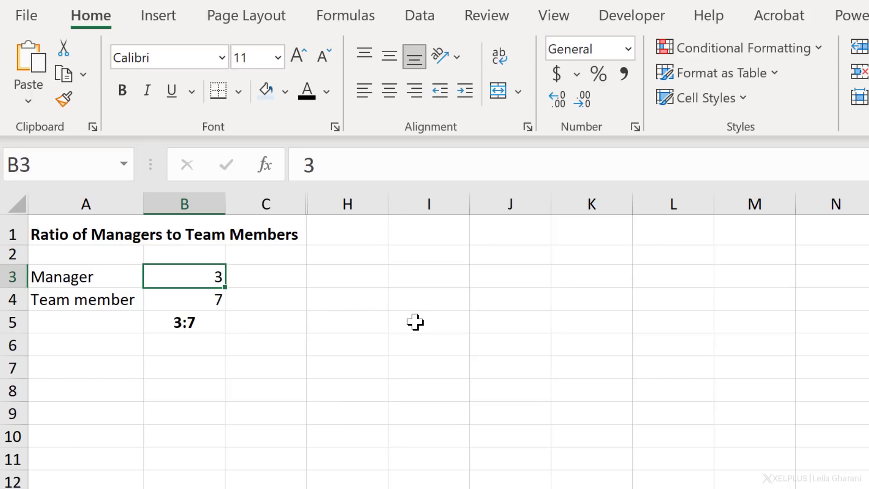
left_click(272, 200)
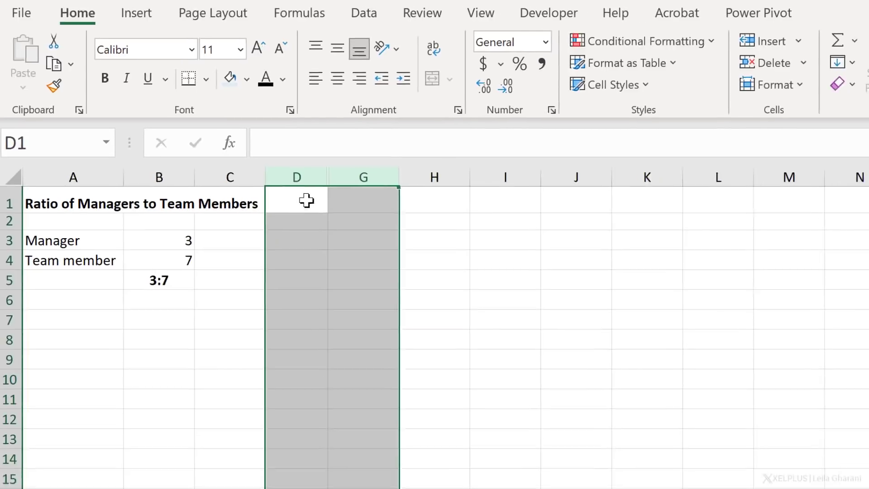
right_click(307, 200)
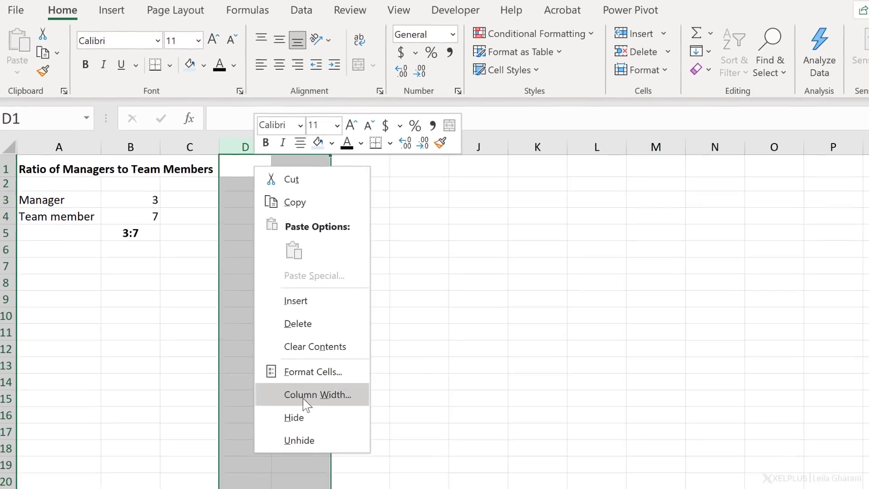
left_click(299, 440)
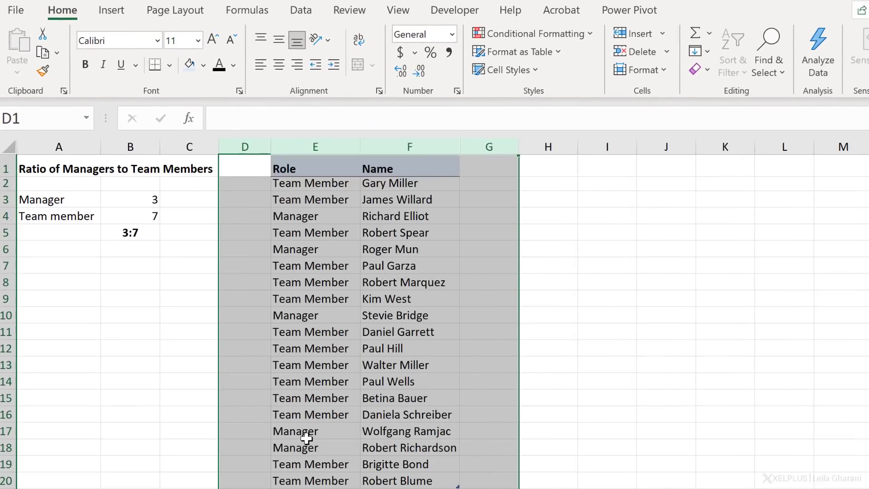
left_click(331, 193)
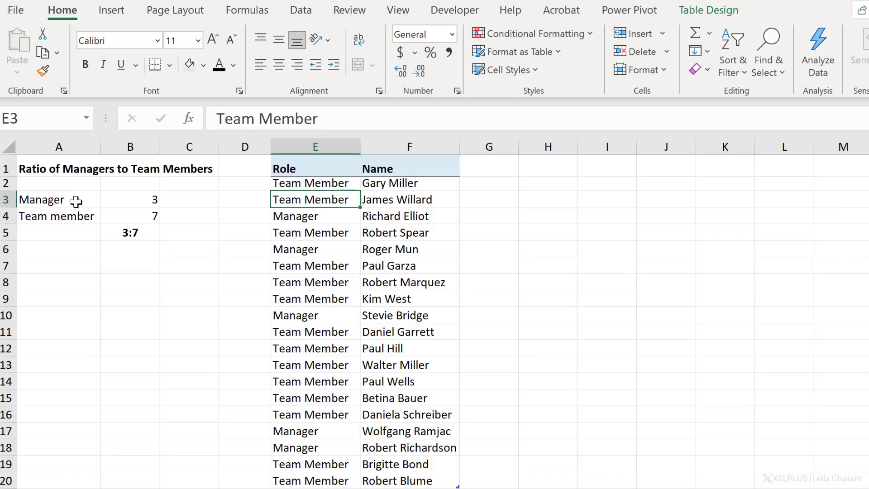
left_click(128, 200)
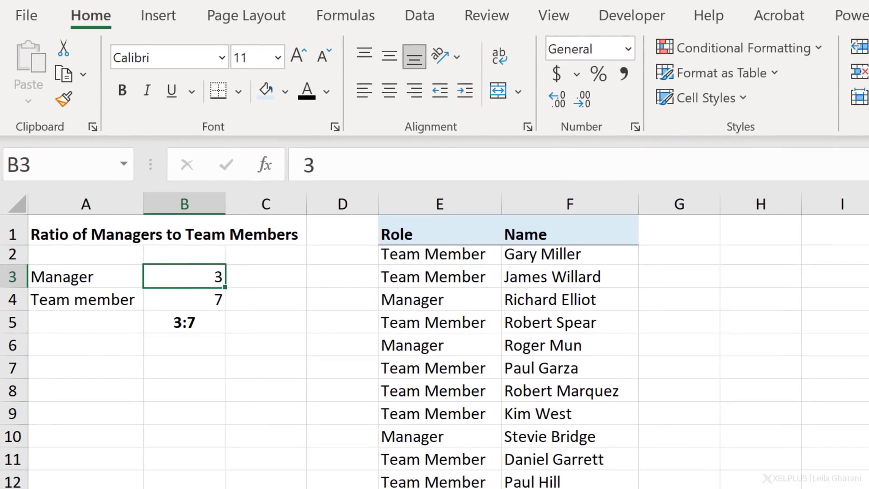
Enter =COUNTIF(Table1[Role],A3) in B3 to count 5 managers
type("=counti")
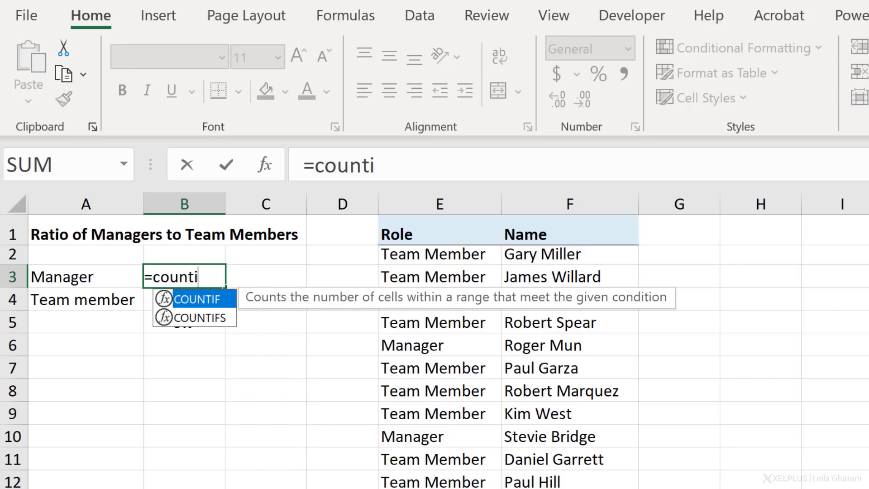
key("Tab")
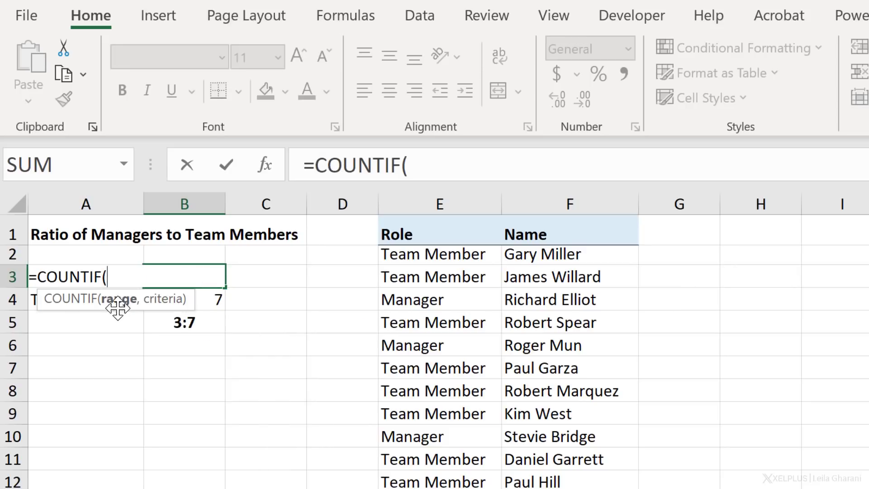
left_click(427, 212)
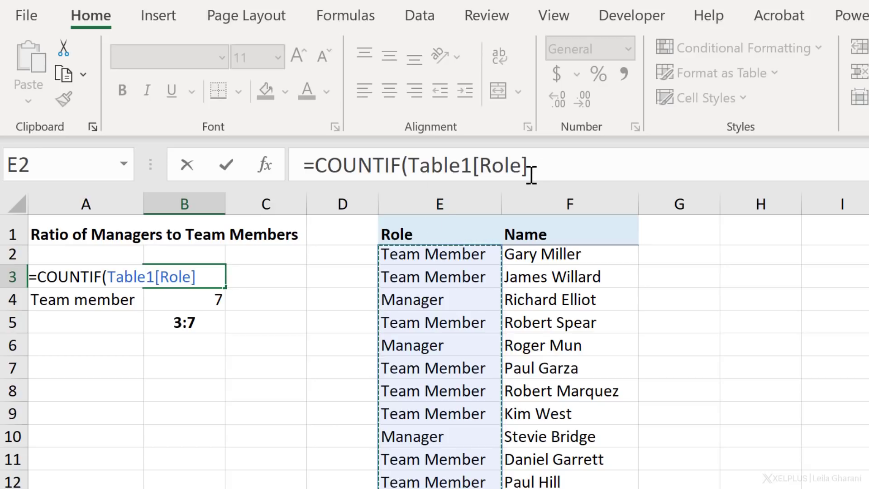
type(",")
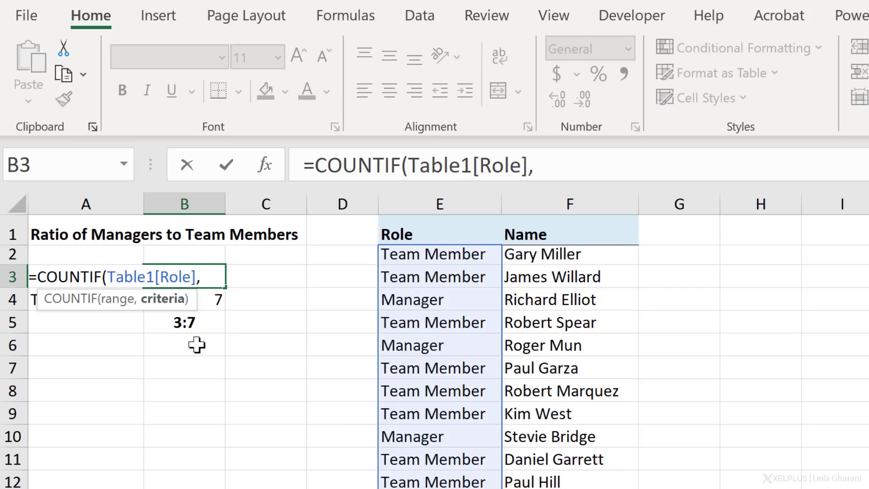
key("Left")
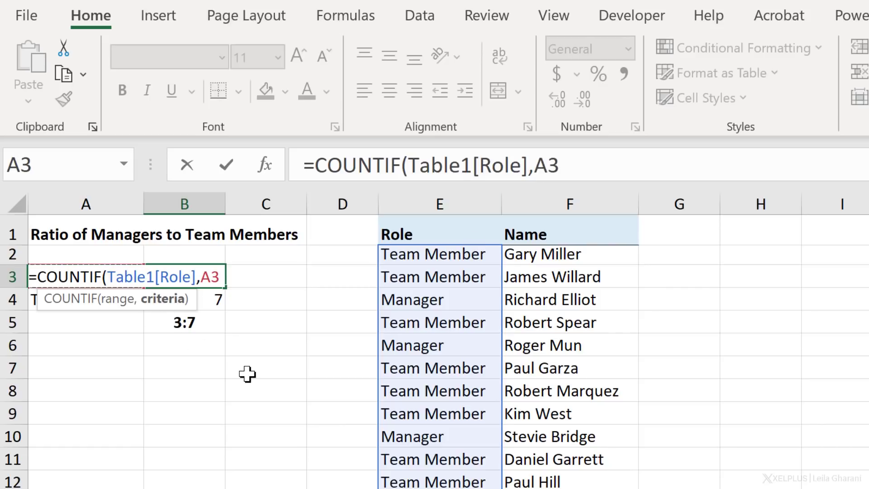
type(")")
key("Return")
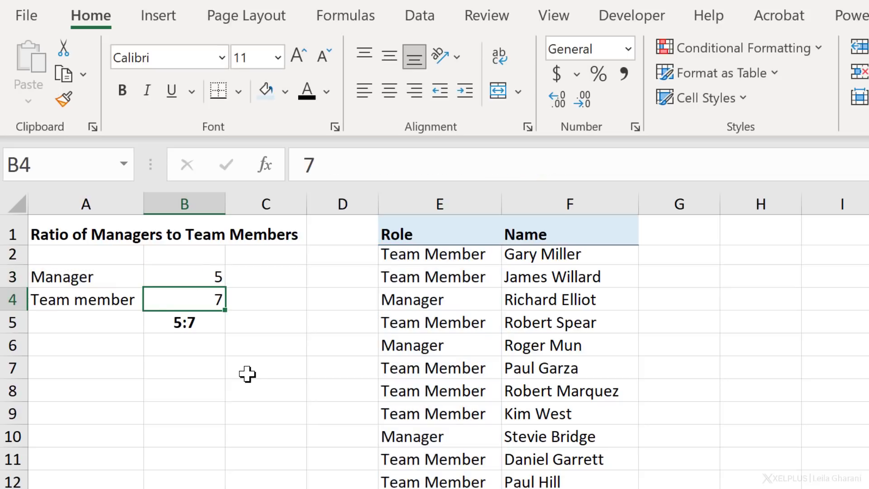
key("Up")
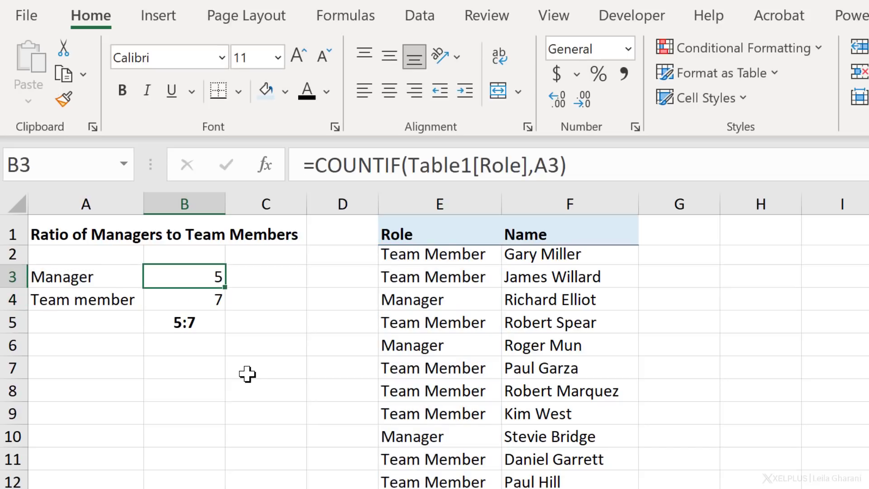
Copy the COUNTIF formula into B4, giving 14 team members and a 5:14 ratio
key("ctrl+c")
key("Down")
key("ctrl+v")
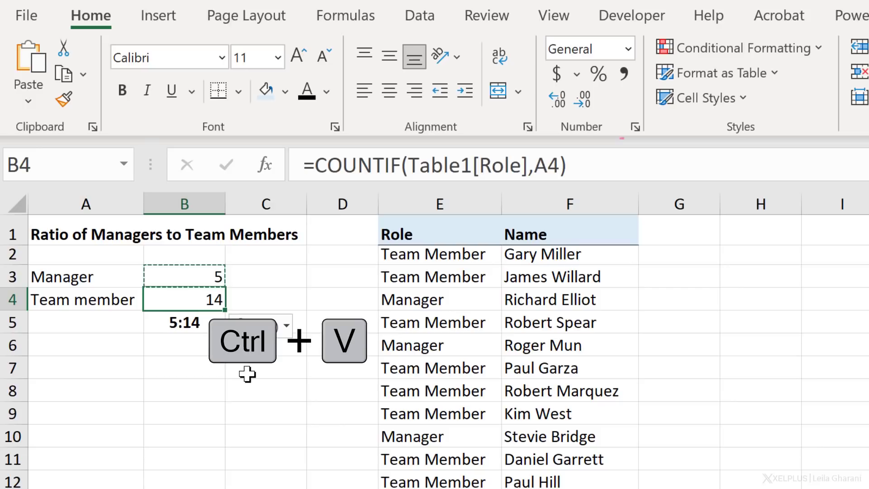
key("F2")
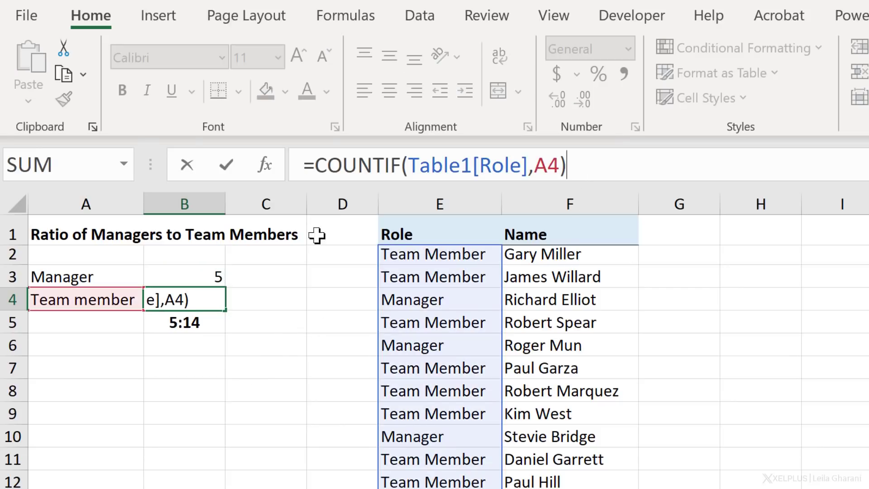
key("Return")
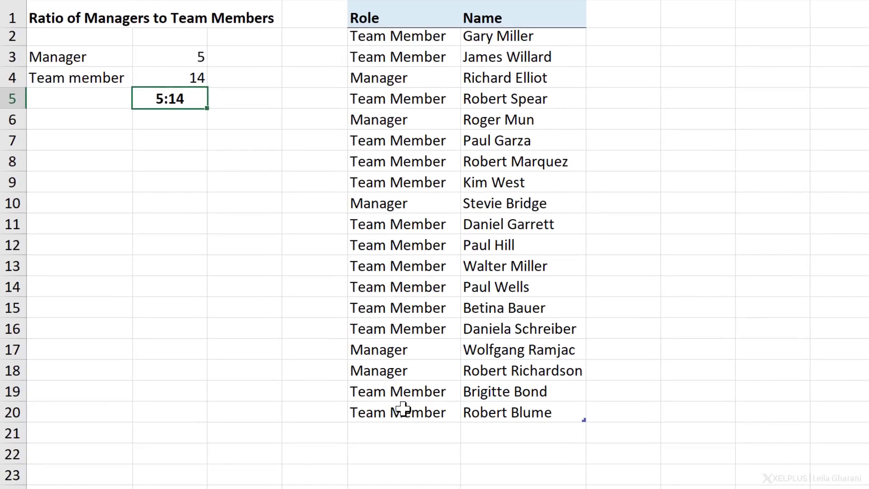
Copy the last Team Member role into new row E21, raising the count to 15
left_click(401, 409)
key("ctrl+c")
key("Down")
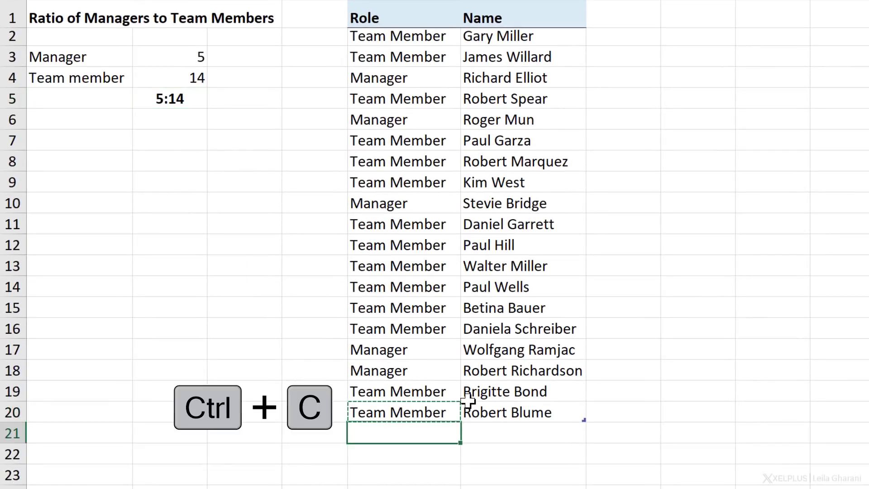
key("ctrl+v")
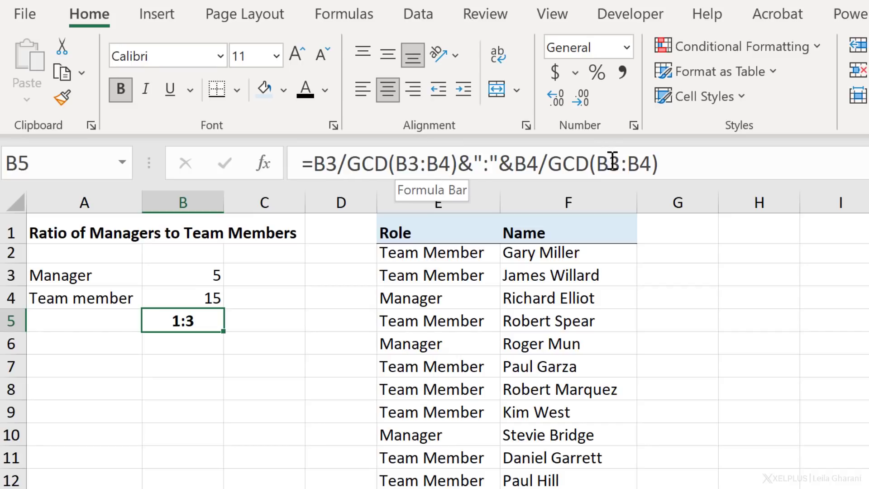
left_click(169, 284)
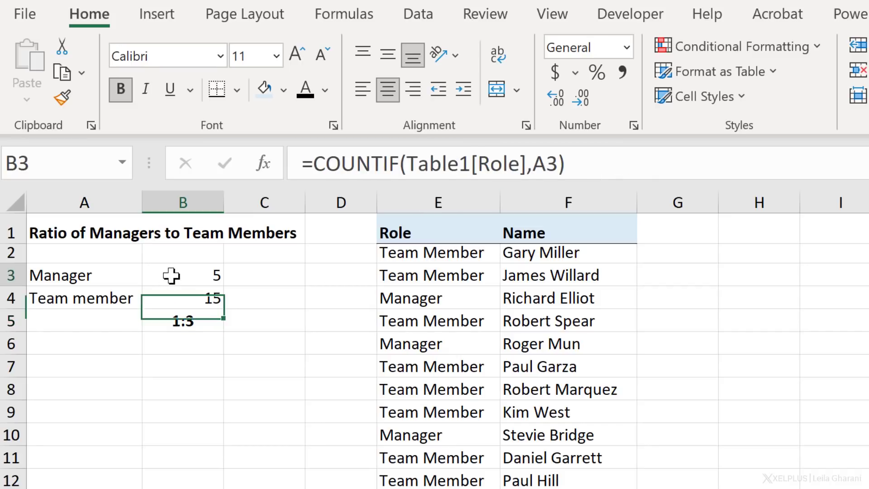
left_click(182, 298)
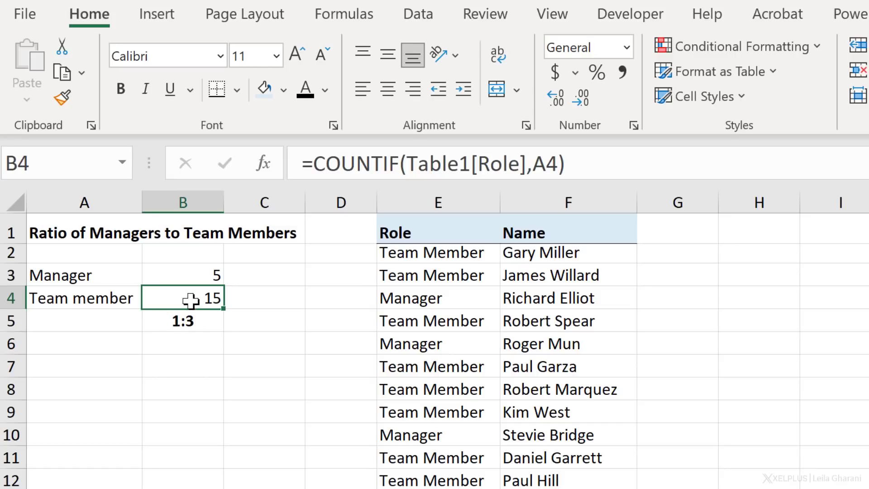
left_click(199, 319)
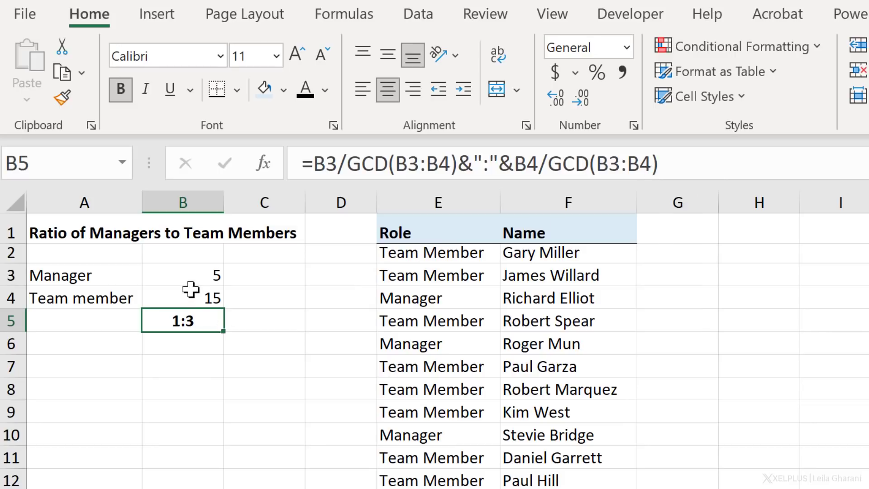
left_click(187, 274)
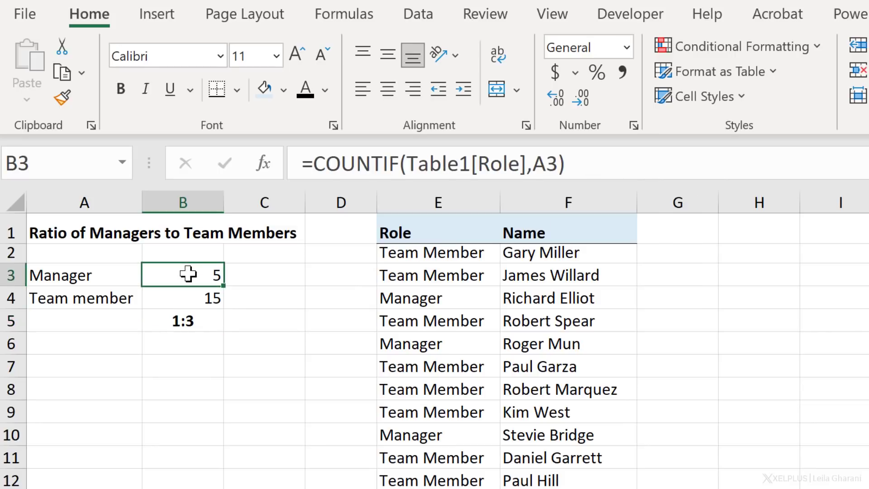
left_click(199, 301)
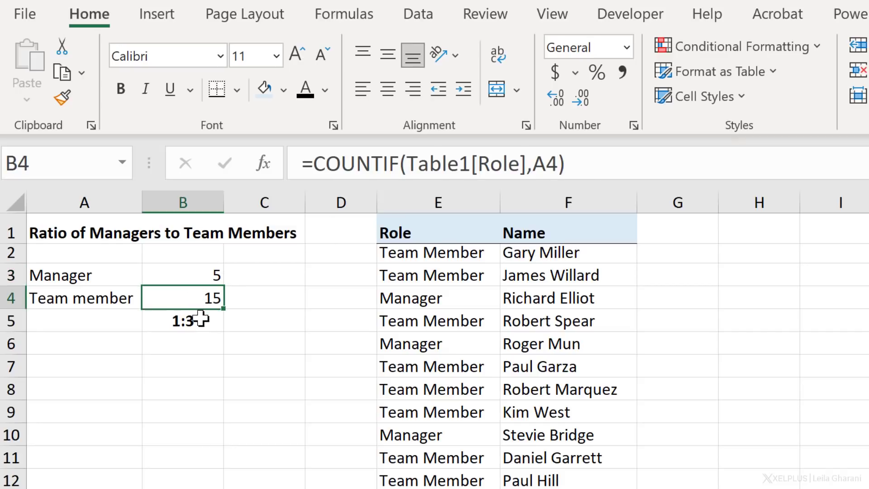
left_click(199, 317)
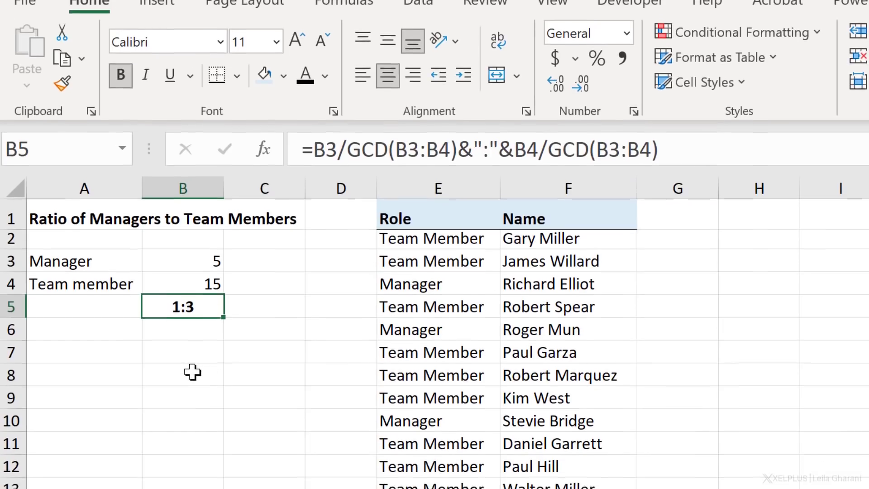
left_click(195, 389)
Start B7 with =let(left,countif(Table1[Role],A3), and continue onto a new line
key("Up")
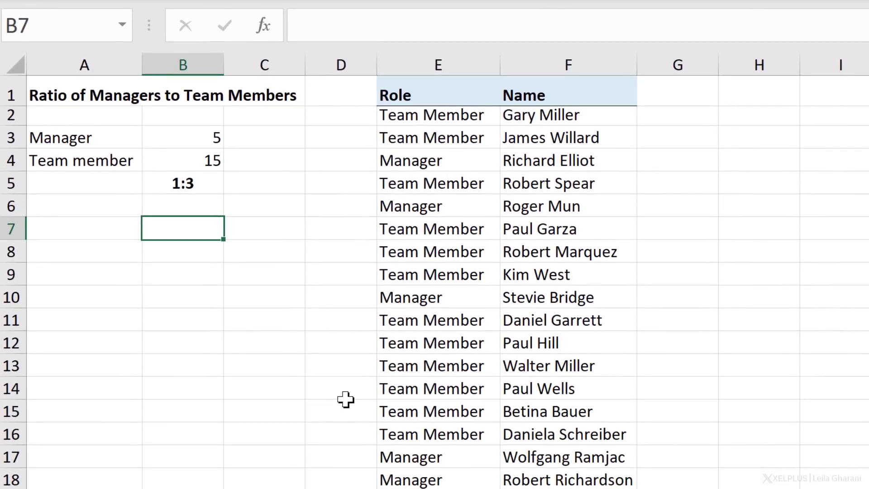
type("=let(")
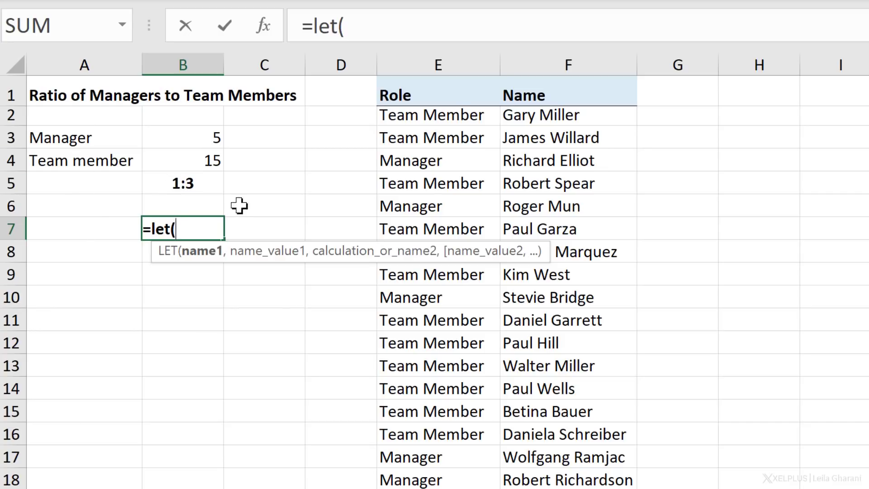
type("left")
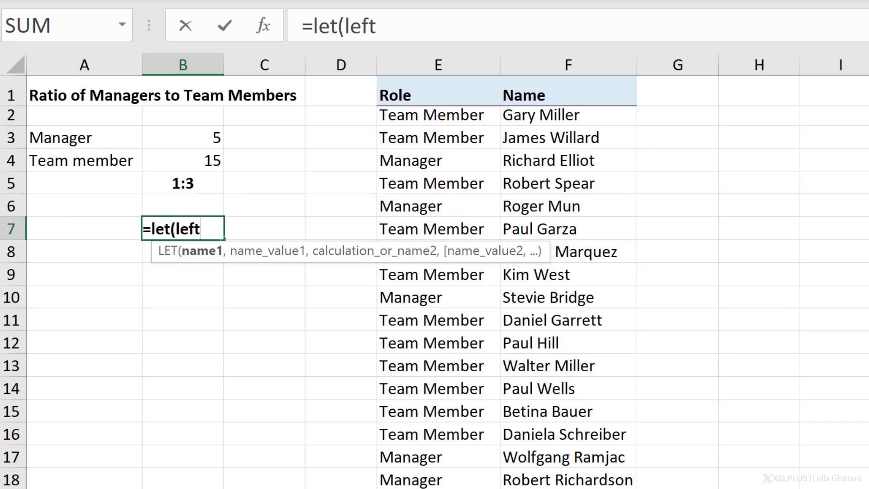
type(",")
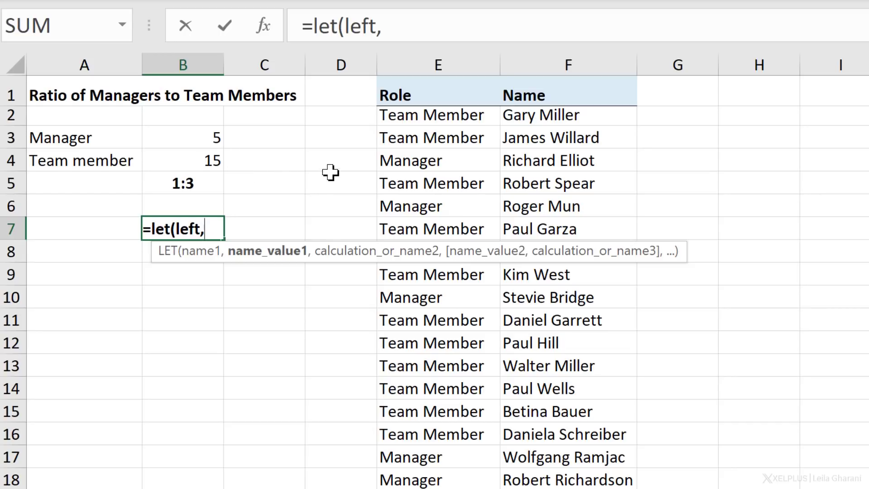
type("count")
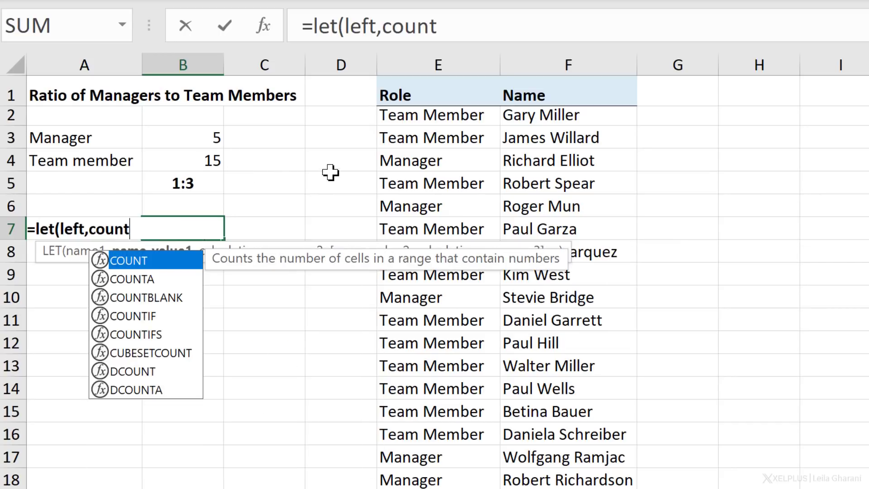
type("if(")
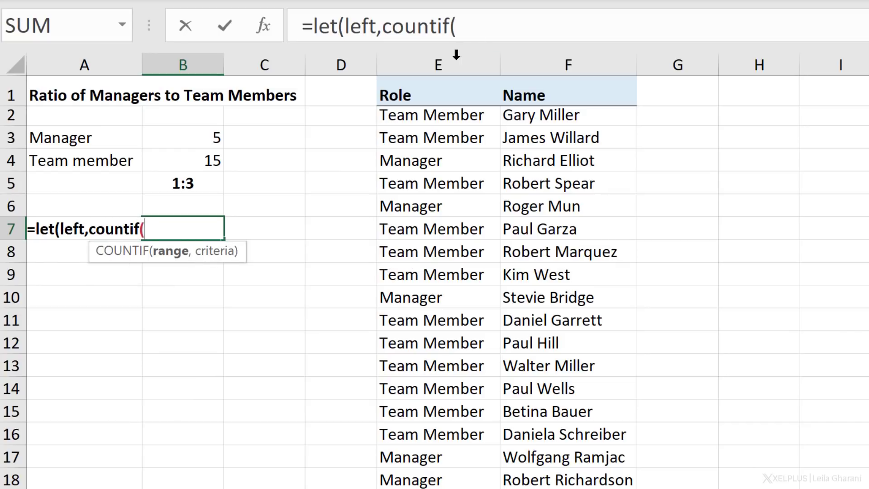
left_click(456, 75)
type(",")
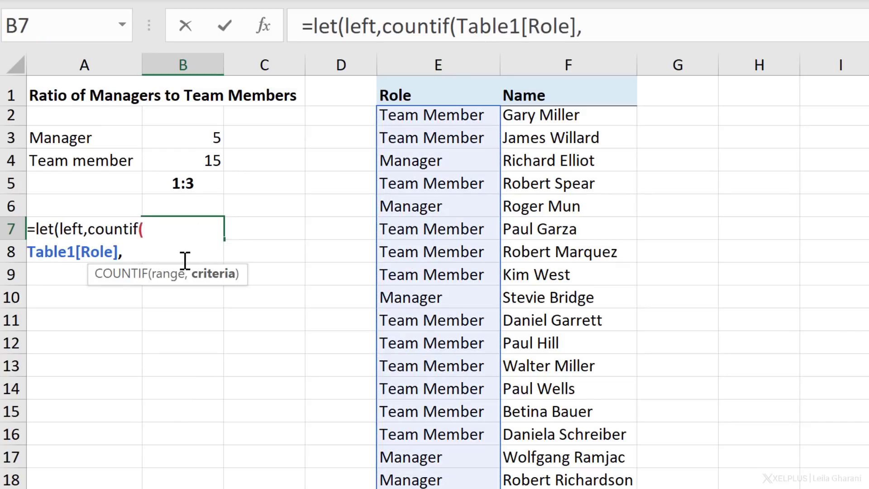
left_click(97, 143)
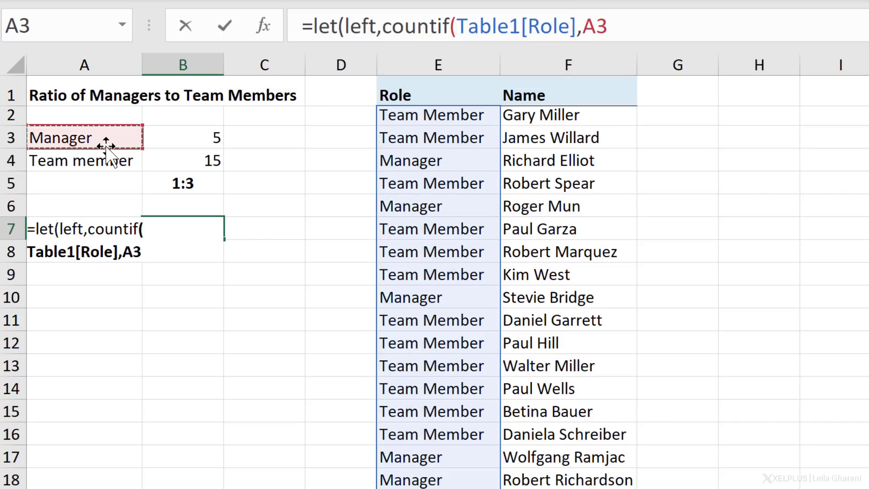
type(")")
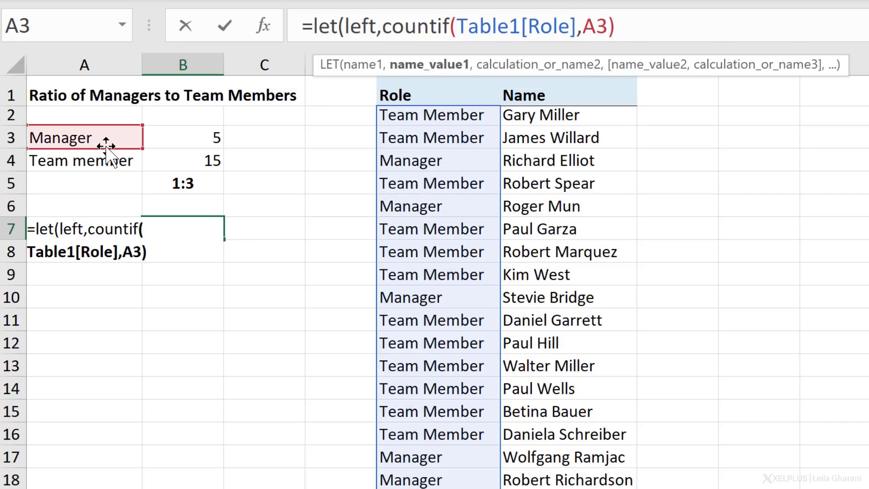
type(",")
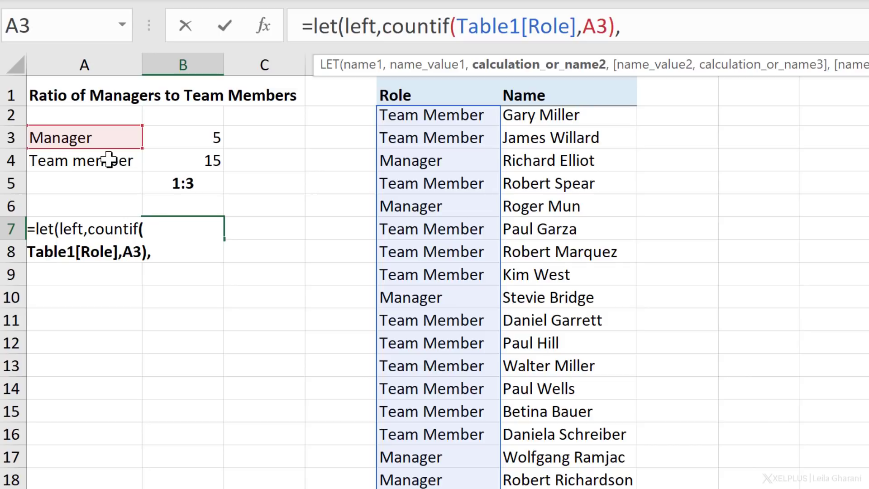
key("alt+Return")
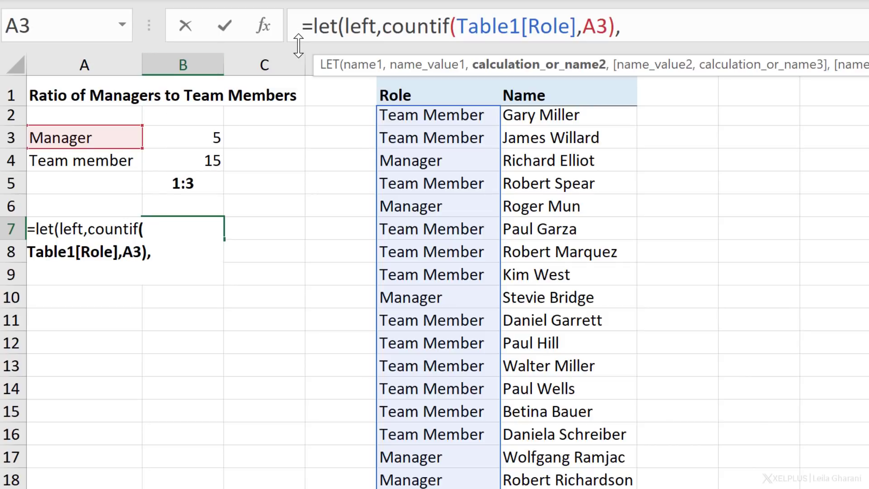
Add the variable right as countif(Table1[Role],A4) to the B7 LET formula
left_click_drag(299, 49, 304, 100)
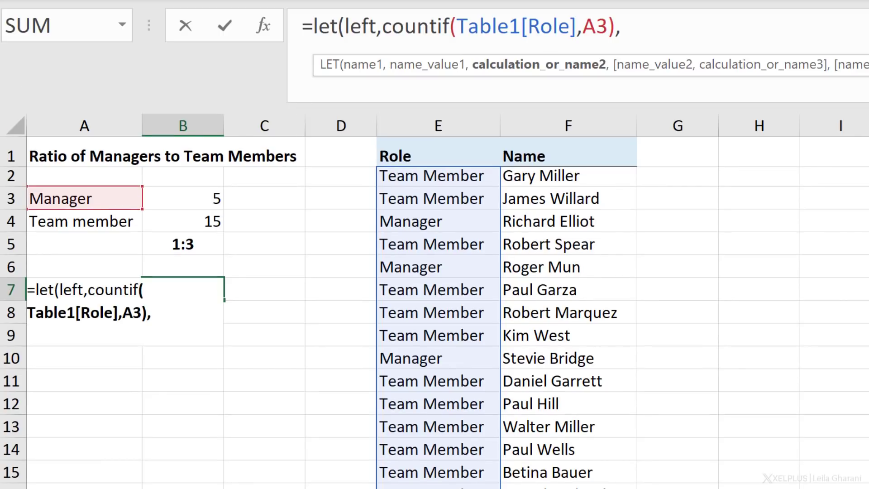
type("right")
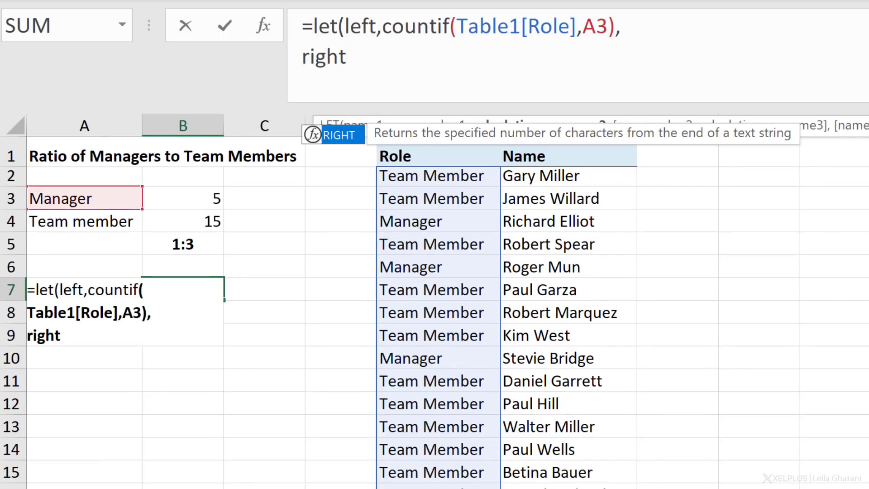
type(",countif(")
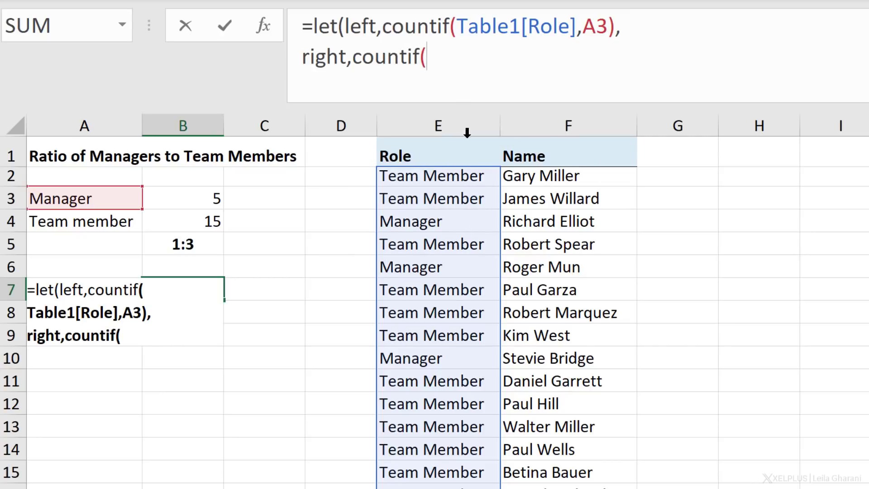
left_click(466, 138)
type(",")
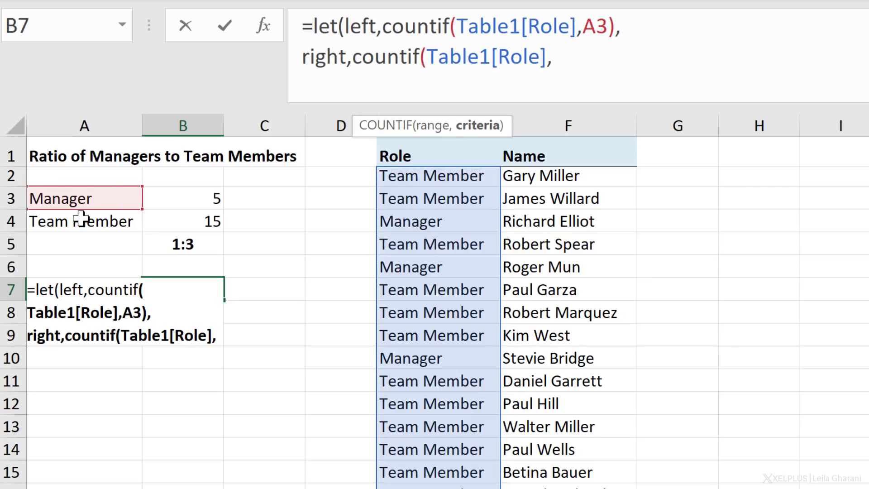
left_click(82, 218)
type(")")
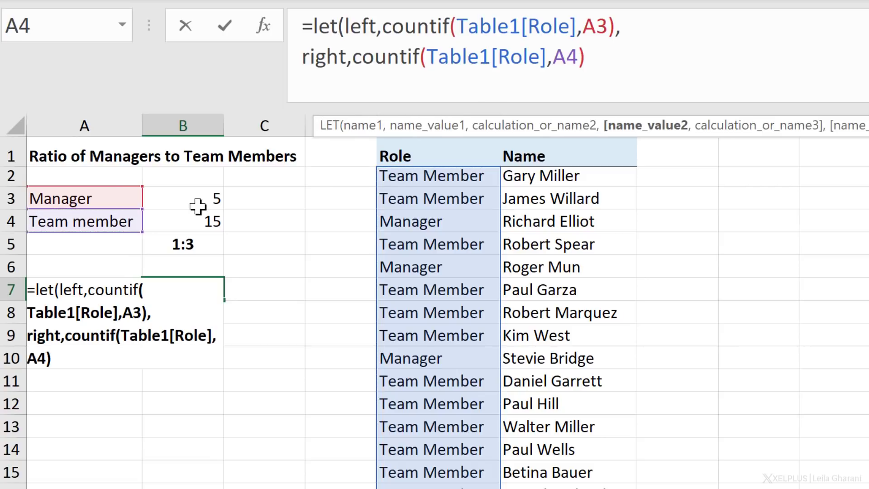
type(",")
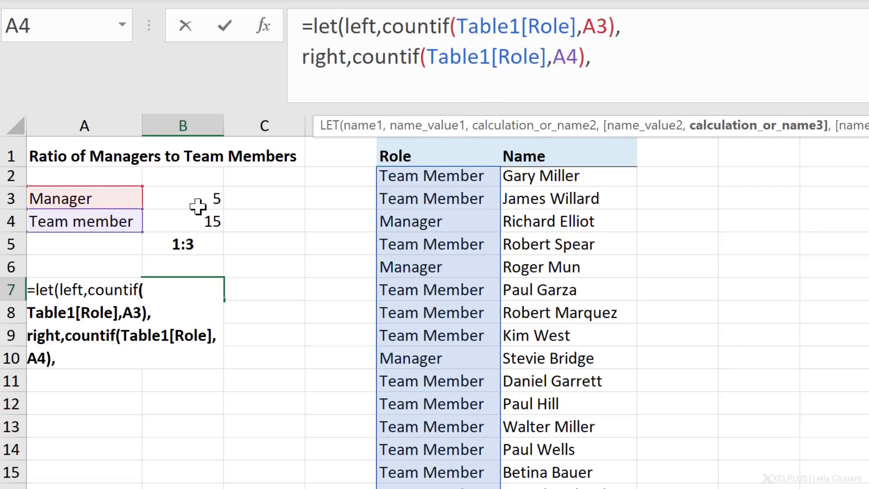
key("alt+Return")
Type left&":"&right) as the LET formula's final calculation
type("lef")
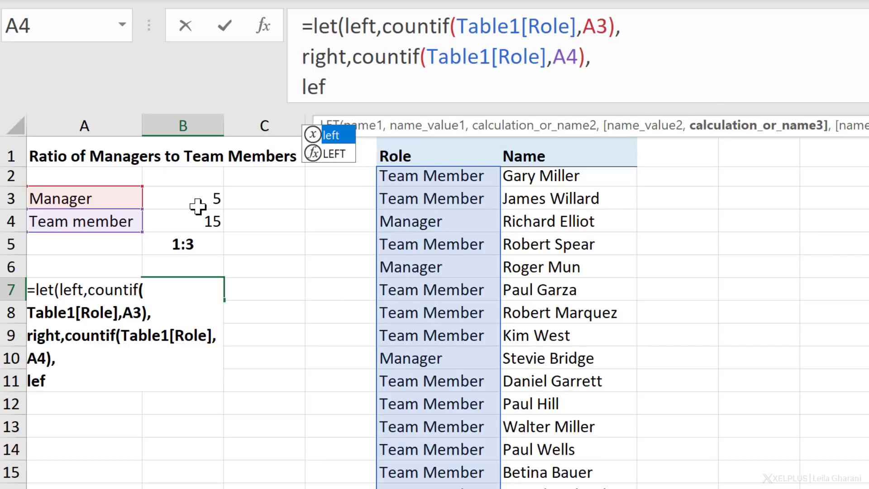
type("t&\":")
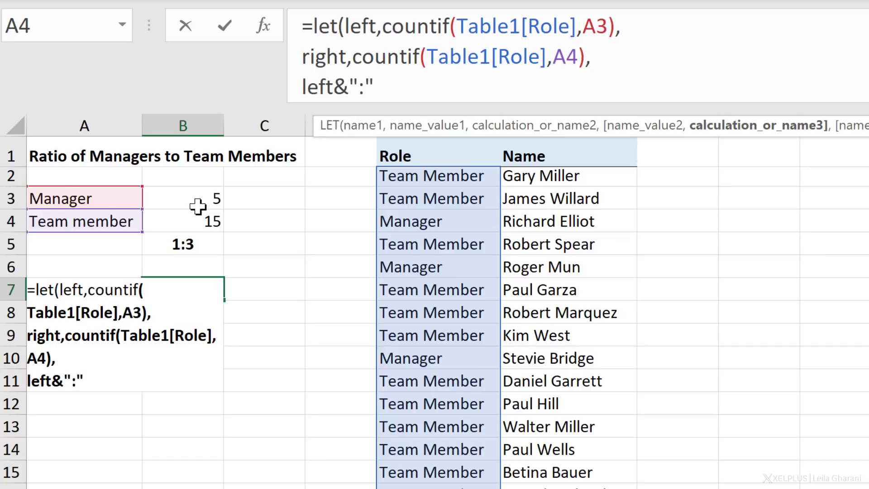
type("\"&right")
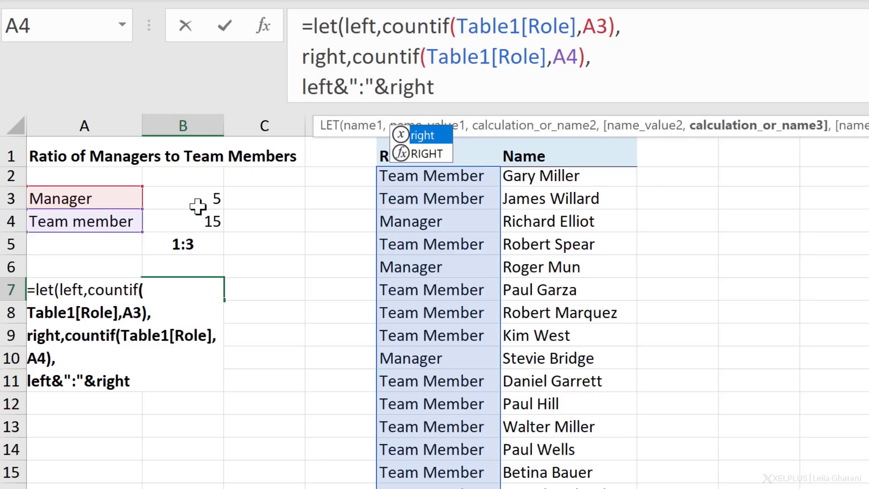
type(")")
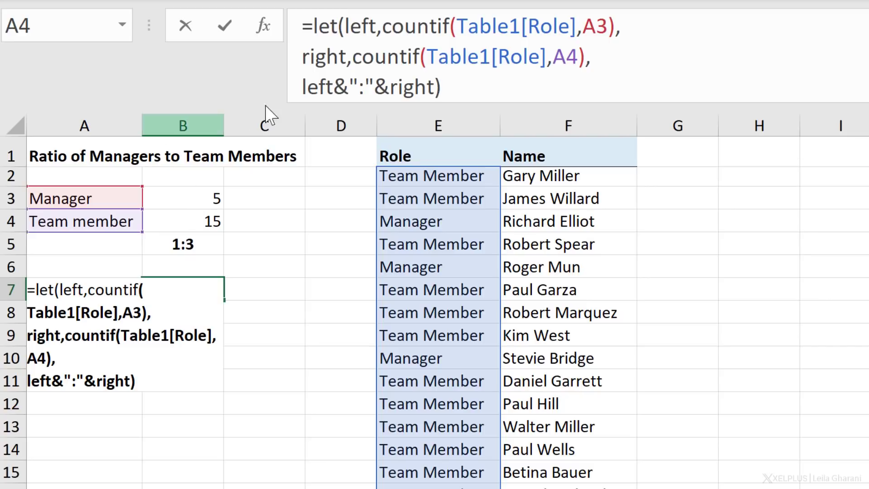
Divide both left and right by gcd(left,right) in the B7 formula so it shows 1:3
left_click(336, 87)
type("/")
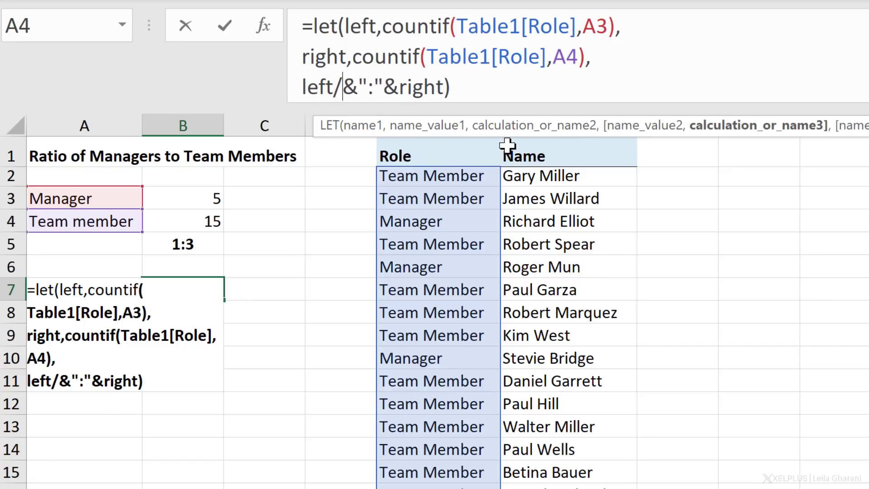
type("gcd(")
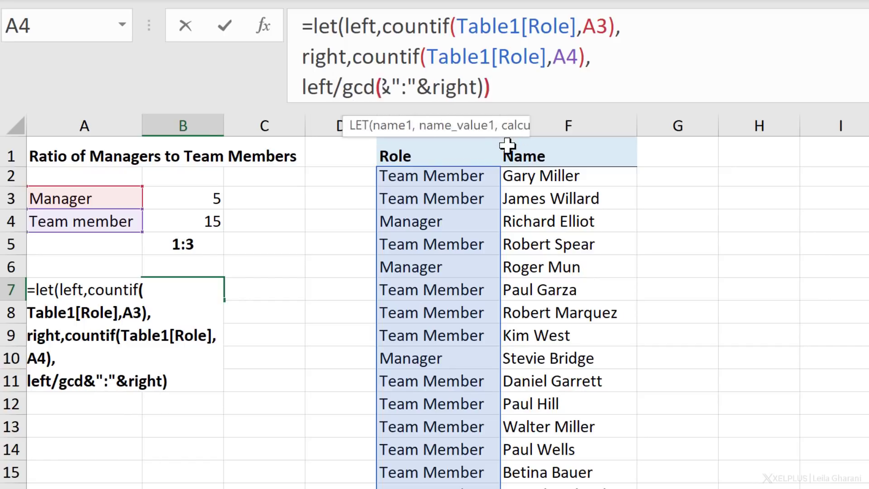
type("left,right")
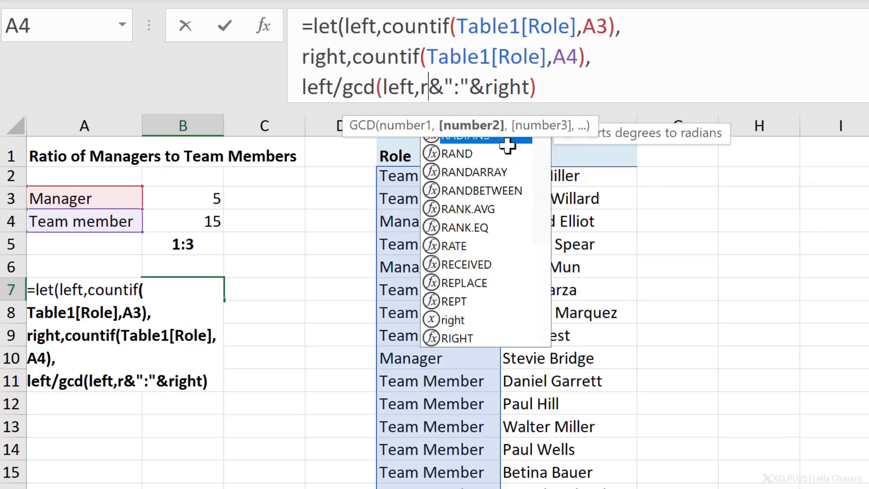
type(")")
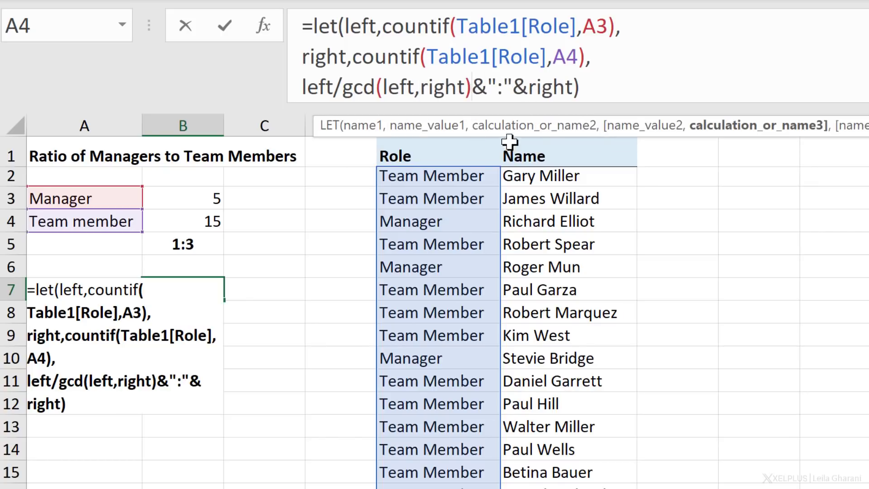
left_click(575, 84)
type("/")
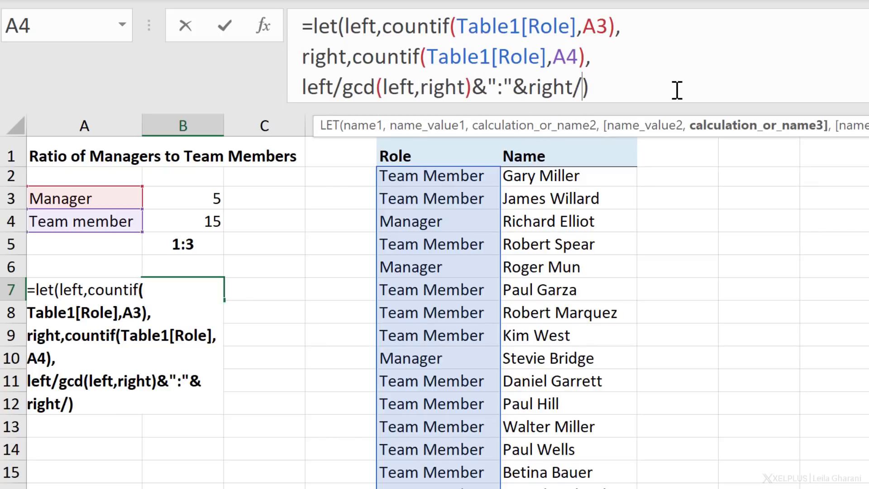
type("gcd(")
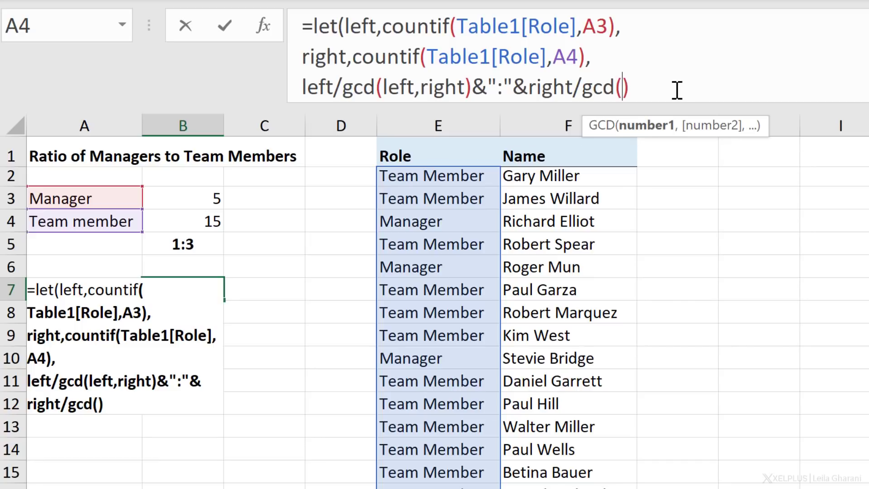
type("left,right")
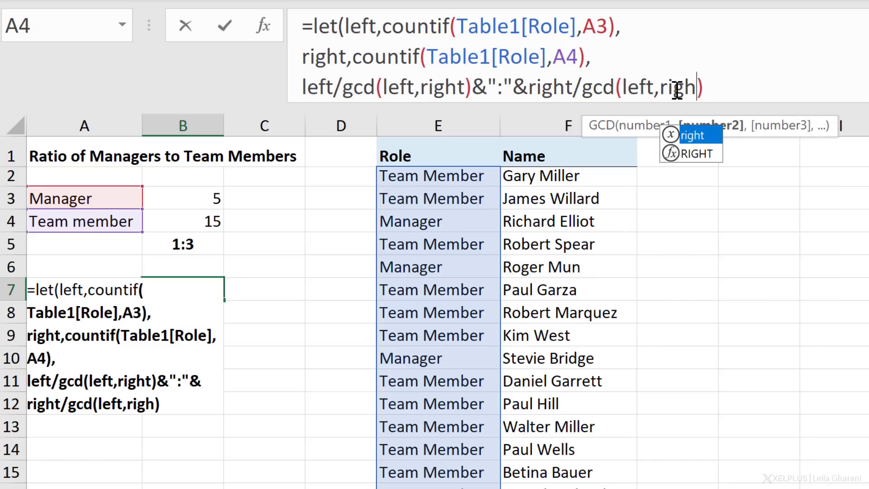
type(")")
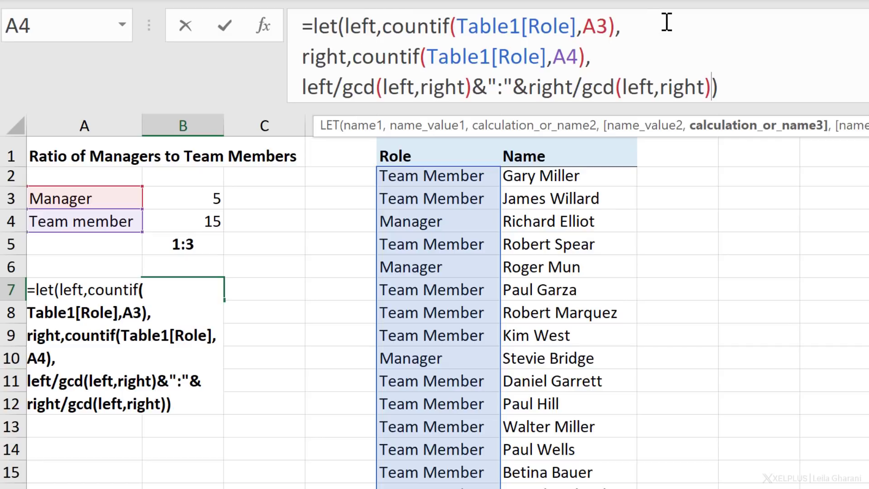
left_click(761, 93)
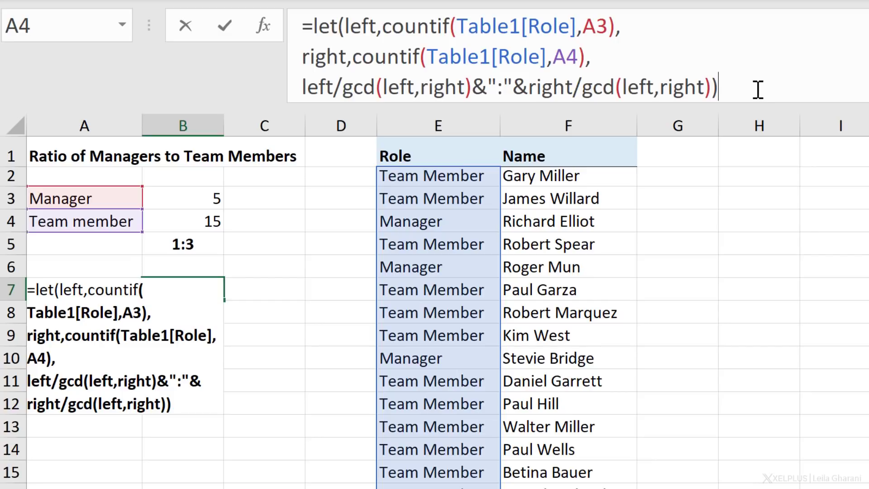
left_click_drag(472, 89, 347, 90)
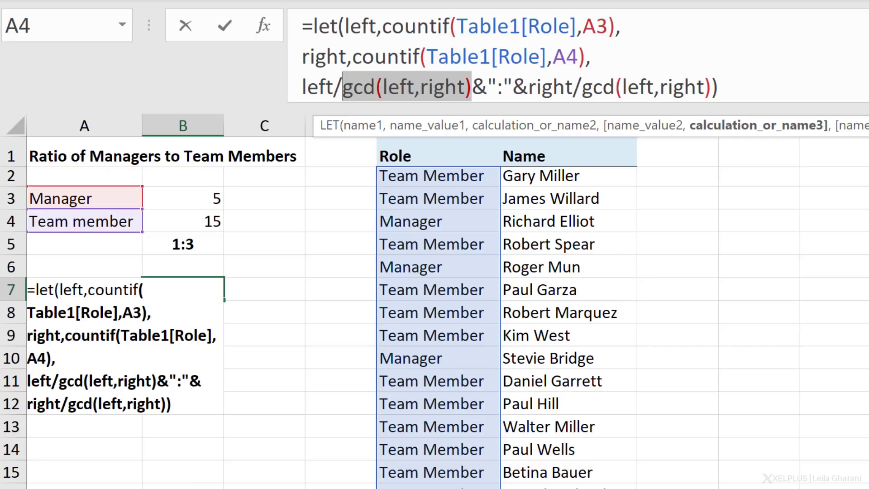
left_click(719, 87)
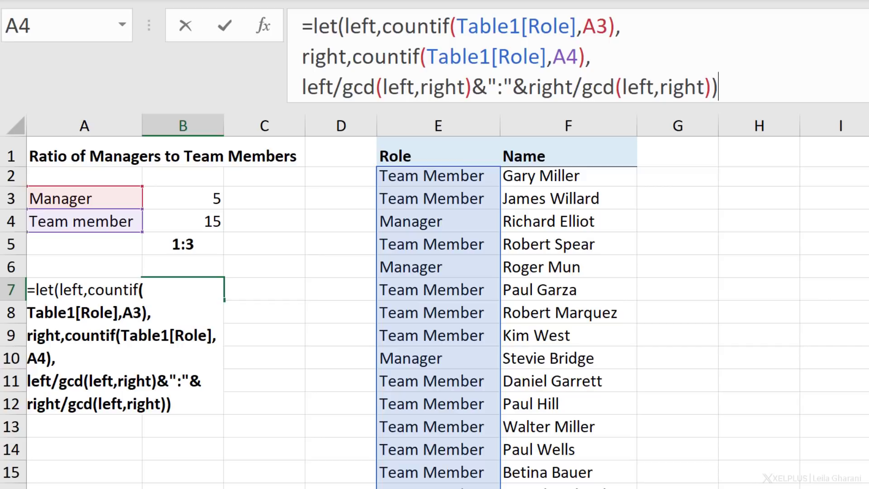
Enter the finished LET formula in B7 and compare its result with the ratio in B5
key("Return")
key("Up")
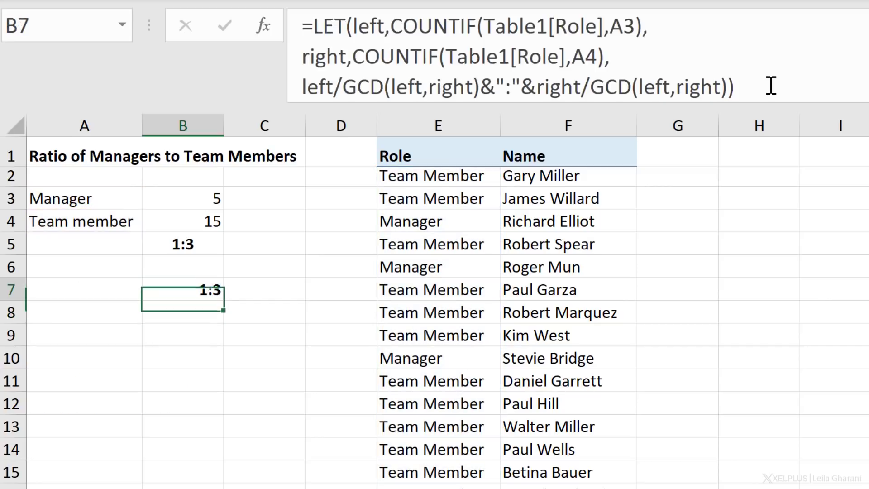
left_click(211, 242)
left_click(205, 194)
Add 'Manager' in E22 so B5 and B7 both show 2:5
scroll(421, 223, "down", 2)
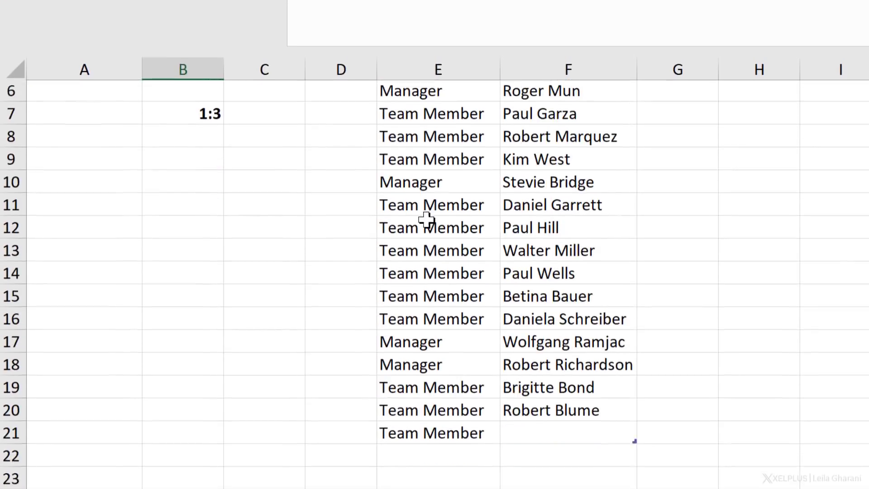
left_click(459, 424)
type("Manager")
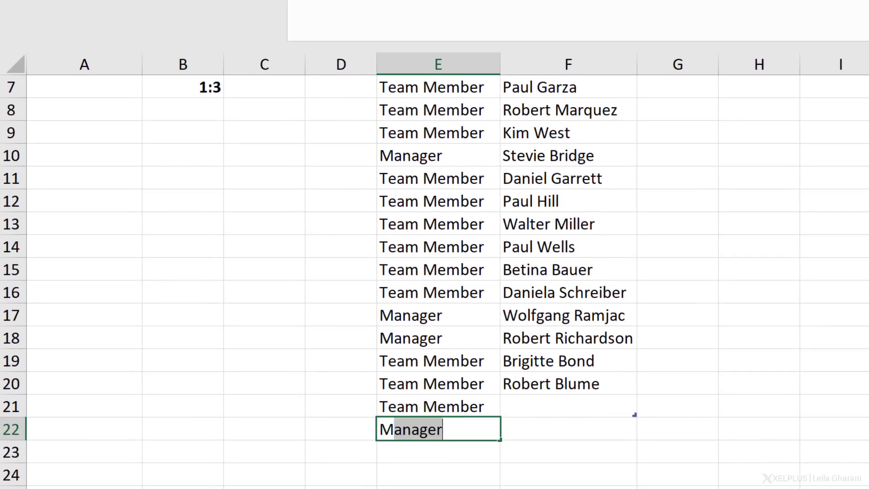
key("Return")
scroll(332, 210, "up", 2)
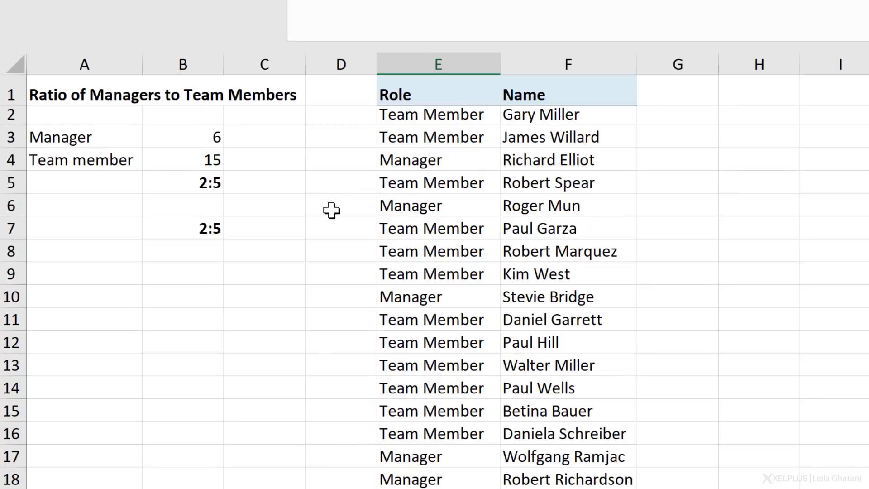